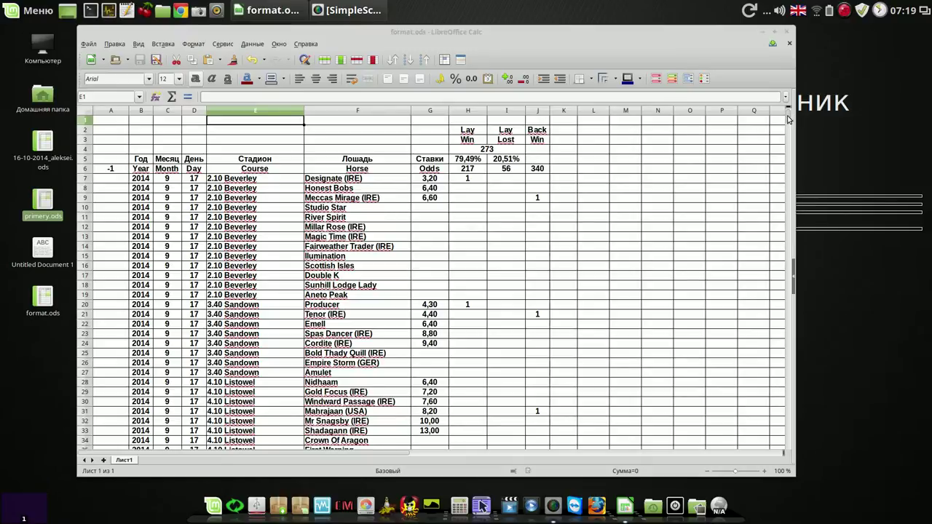
Step: Freeze header rows 1–6 by selecting row 7 and applying Window > Freeze
mouse_move(789, 119)
mouse_down()
mouse_move(783, 443)
mouse_move(788, 102)
mouse_move(790, 110)
mouse_up()
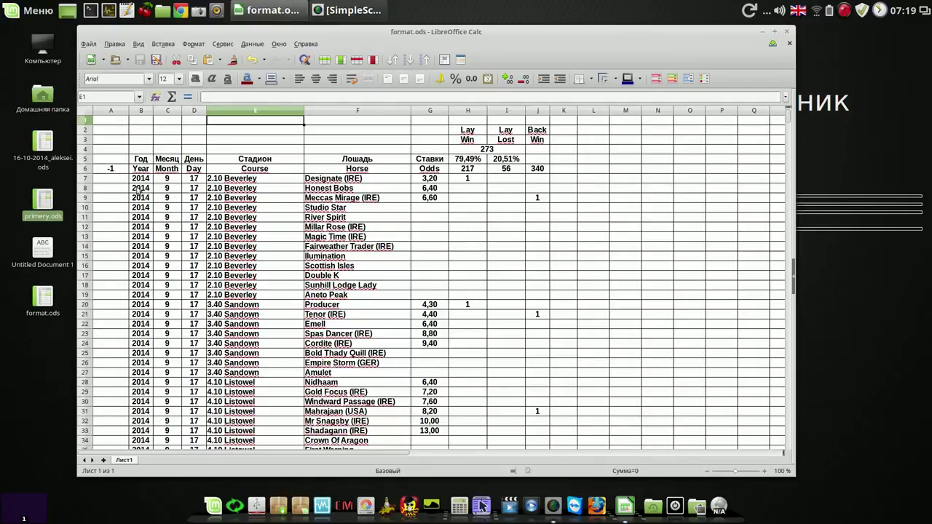
click(86, 178)
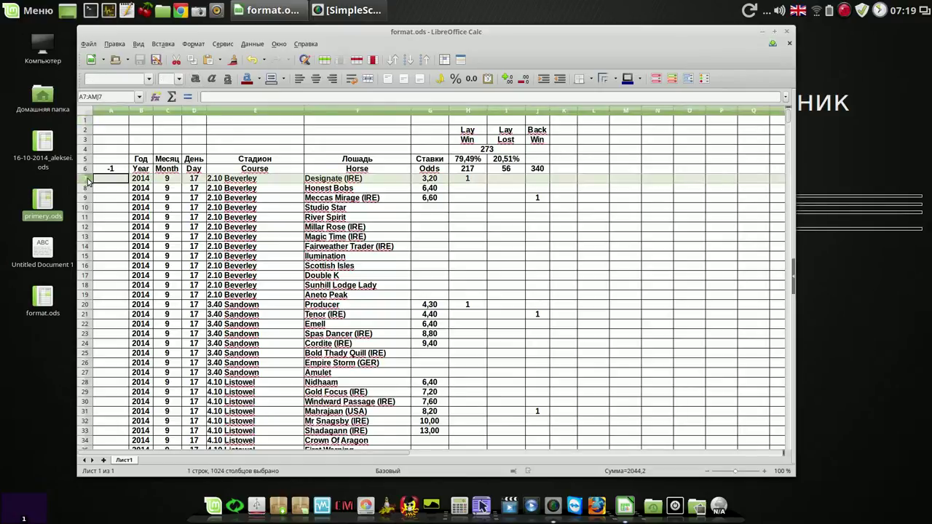
click(279, 44)
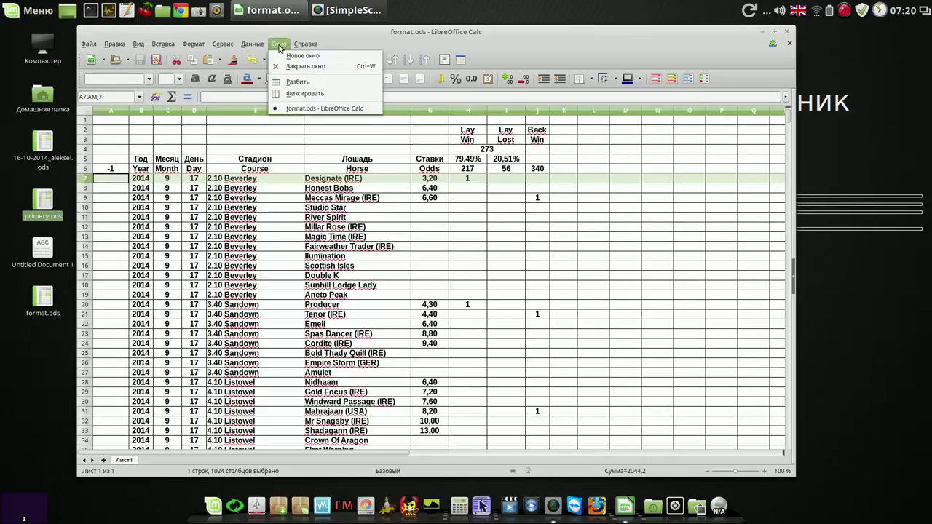
click(305, 93)
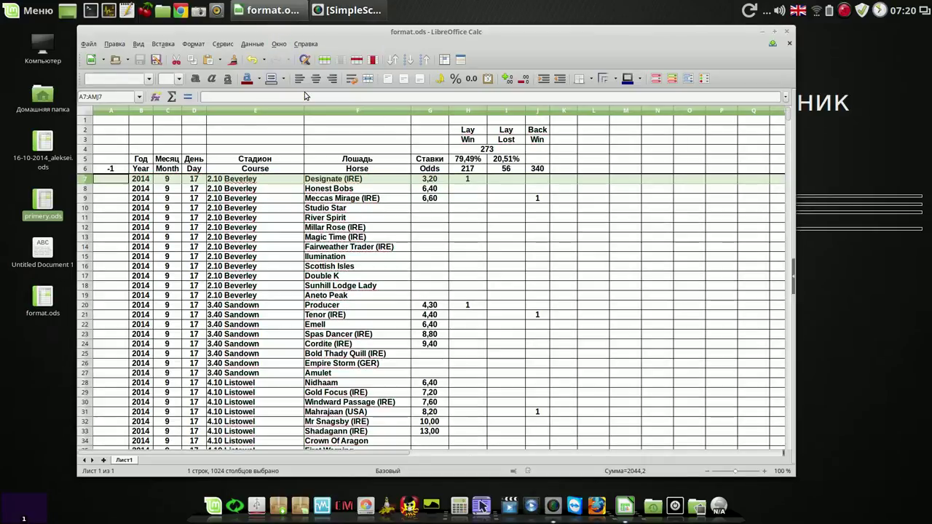
mouse_move(790, 116)
mouse_down()
mouse_move(790, 175)
mouse_move(792, 102)
mouse_up()
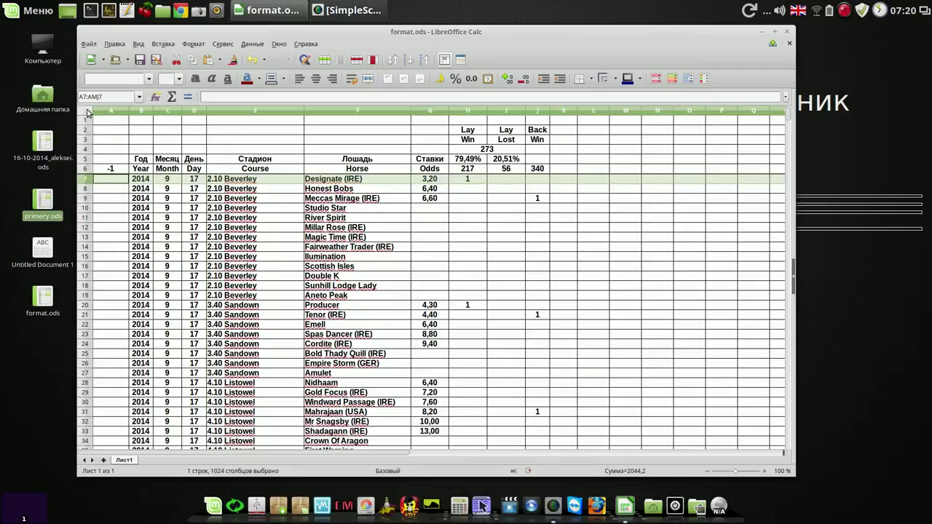
Step: Fill the entire sheet with custom pale yellow fdfdcd, then select header rows 1–6
click(89, 113)
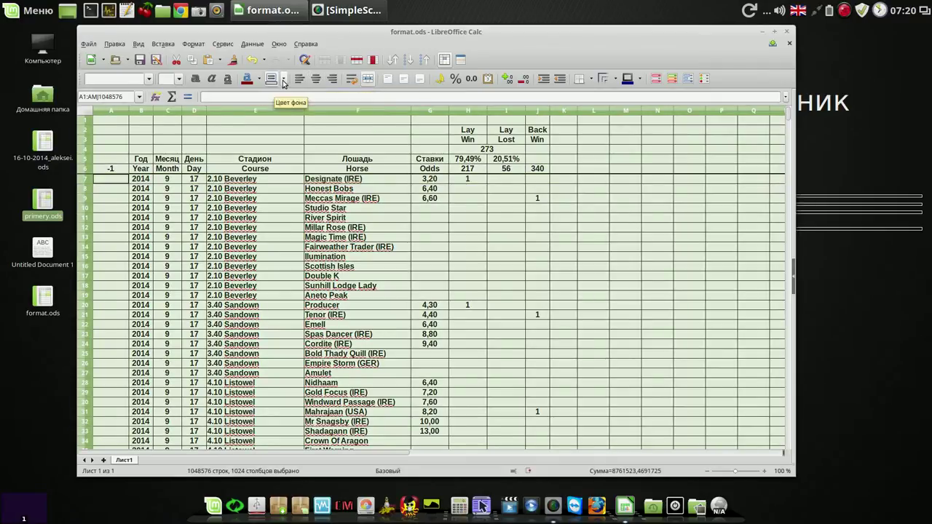
click(284, 80)
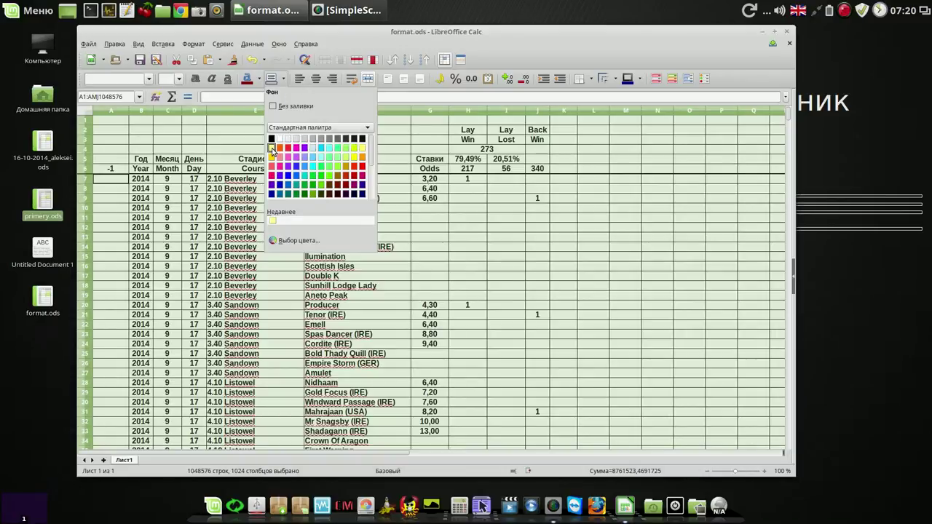
click(272, 148)
click(283, 80)
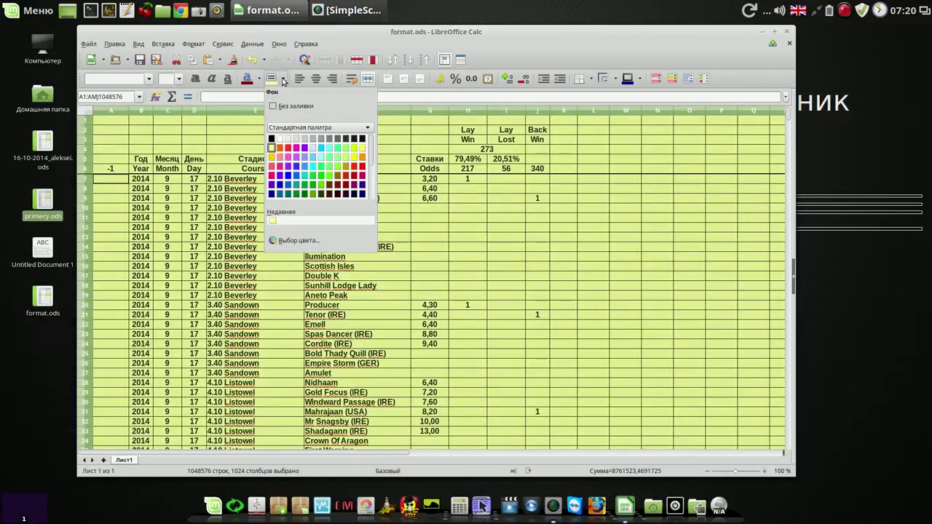
click(295, 240)
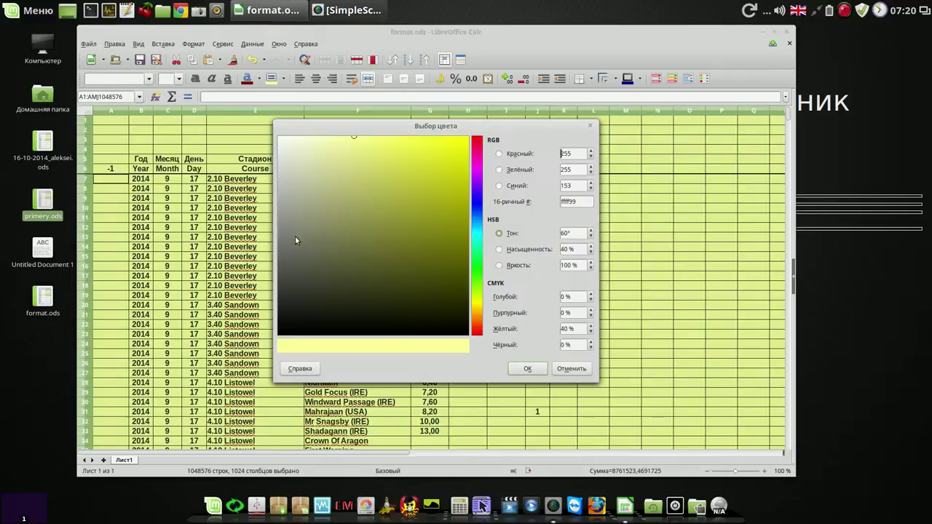
click(314, 138)
click(530, 368)
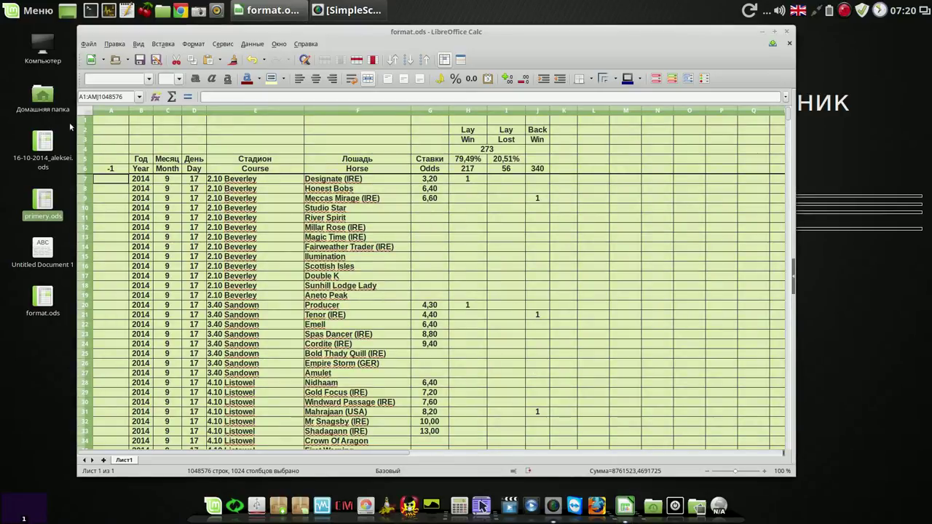
drag(85, 121, 80, 171)
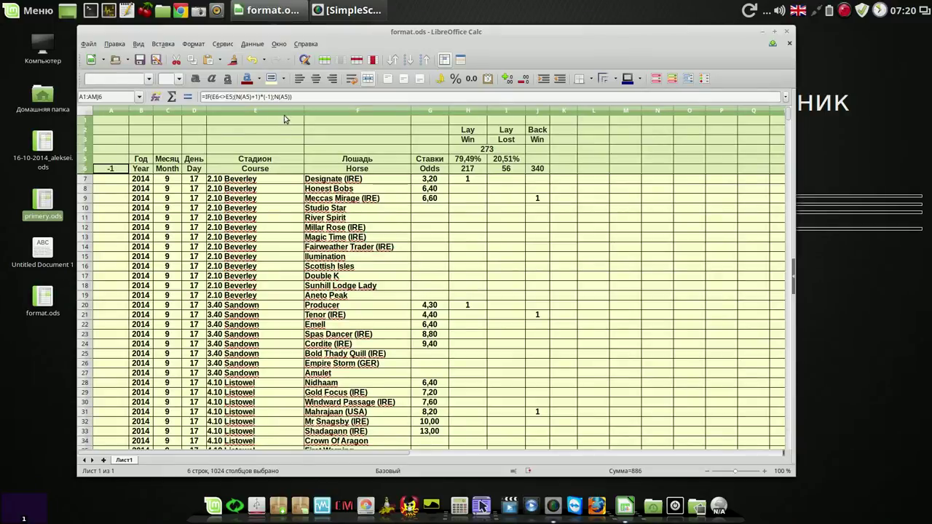
Step: Give header rows 1–6 an olive-gold background, replacing the dark brown tried first
click(284, 80)
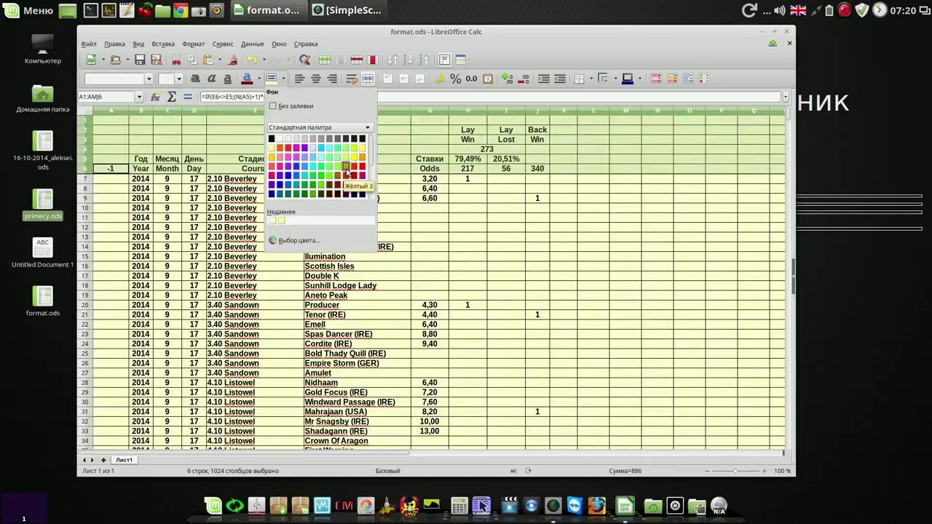
click(339, 187)
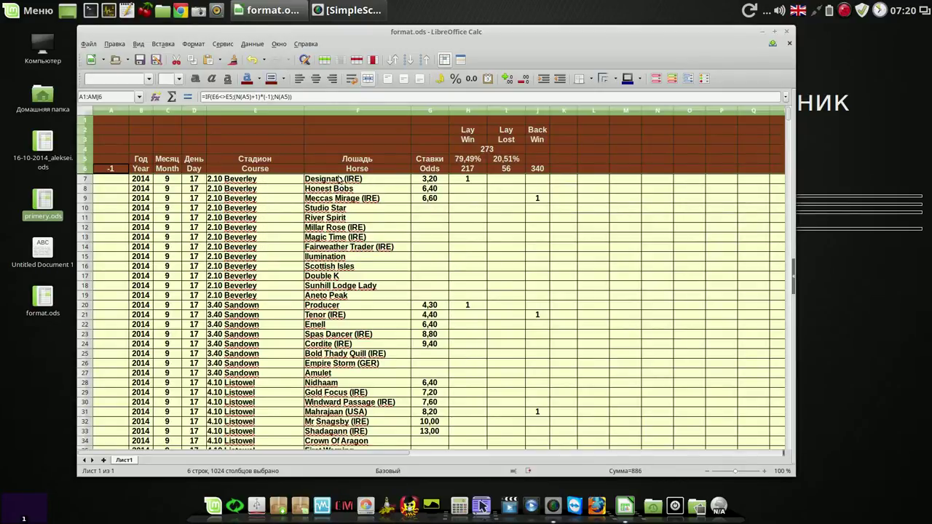
click(283, 80)
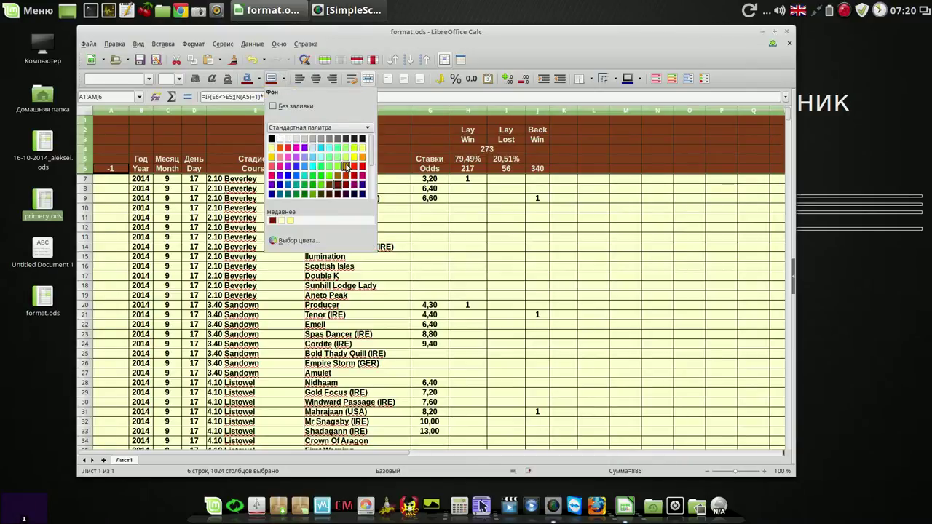
click(346, 167)
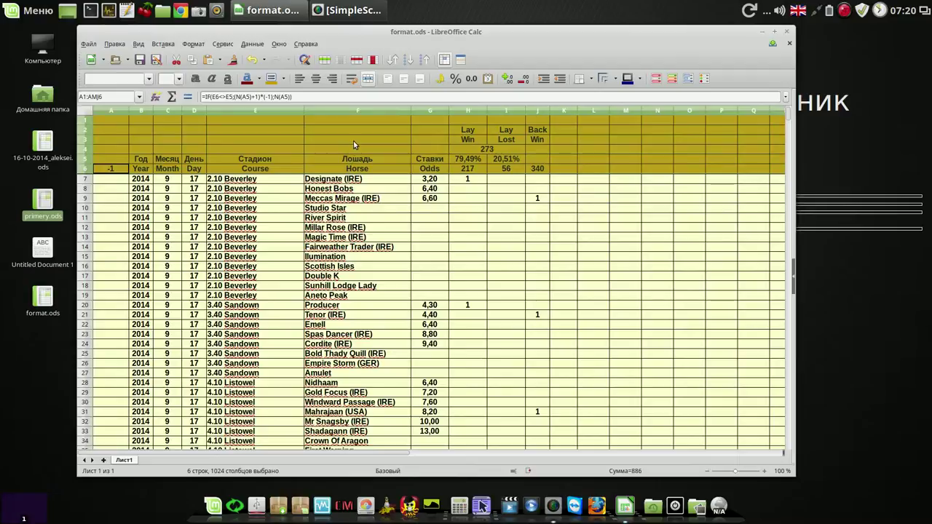
click(353, 141)
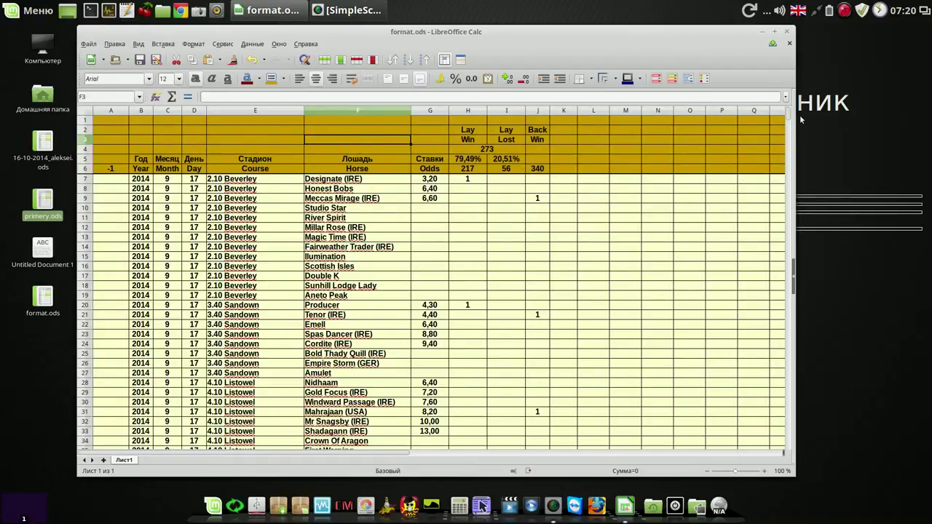
Step: Copy the race-change IF formula from A6 down into A7
mouse_move(792, 115)
mouse_down()
mouse_move(791, 179)
mouse_move(794, 110)
mouse_up()
click(293, 131)
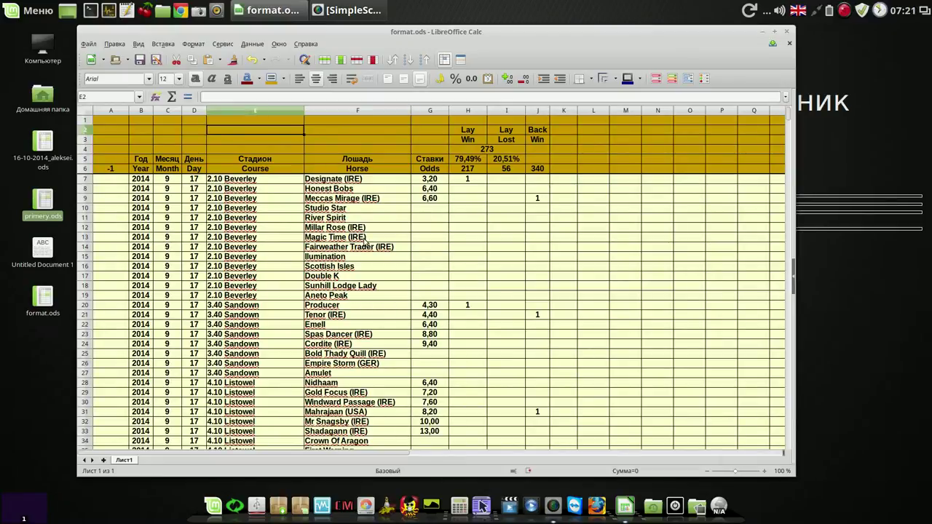
click(120, 169)
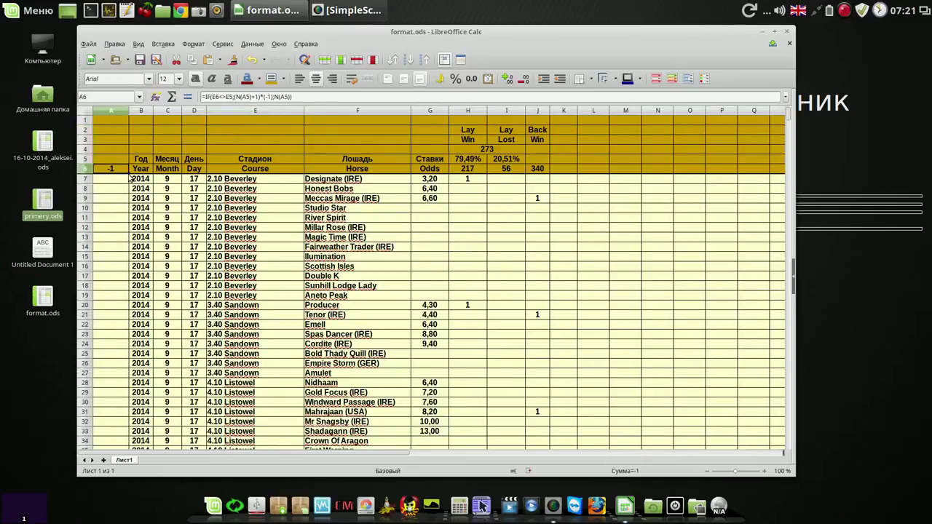
drag(128, 173, 121, 182)
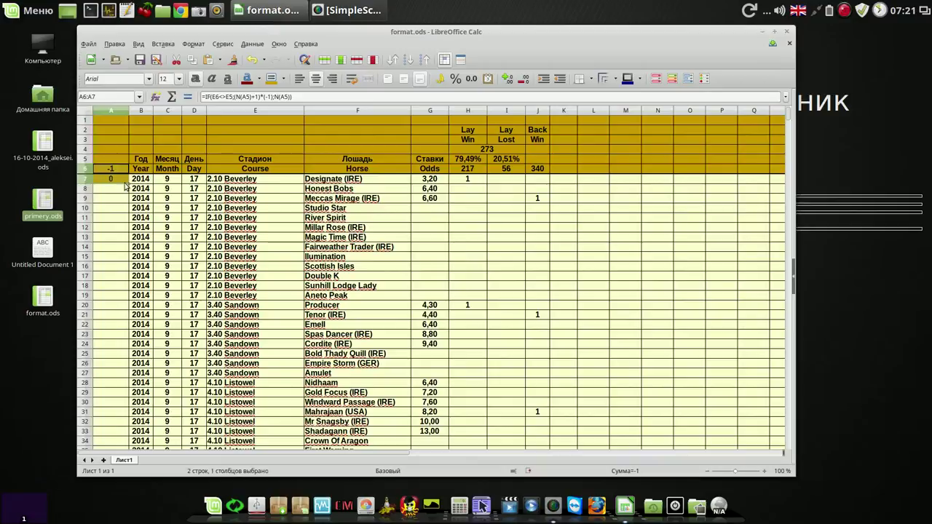
click(119, 192)
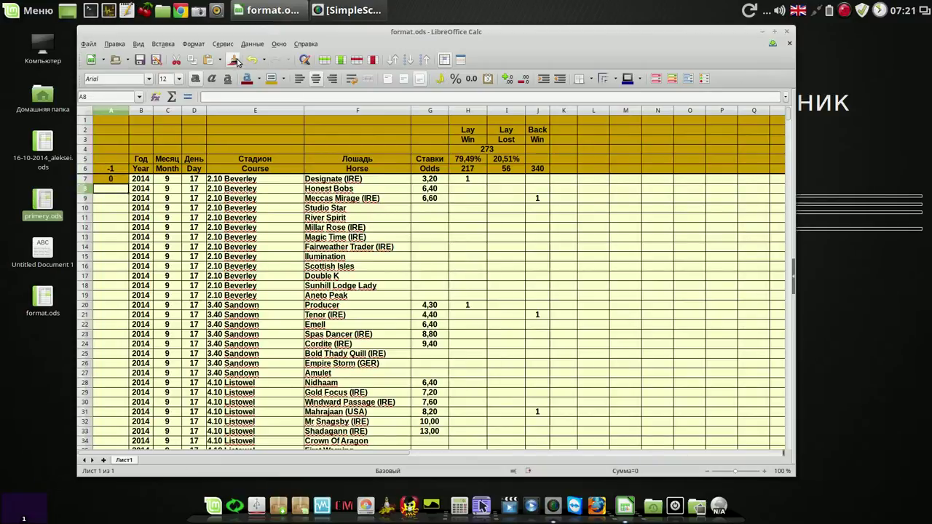
Step: Extend the formula to A8 and autofill column A down to row 3687
click(118, 183)
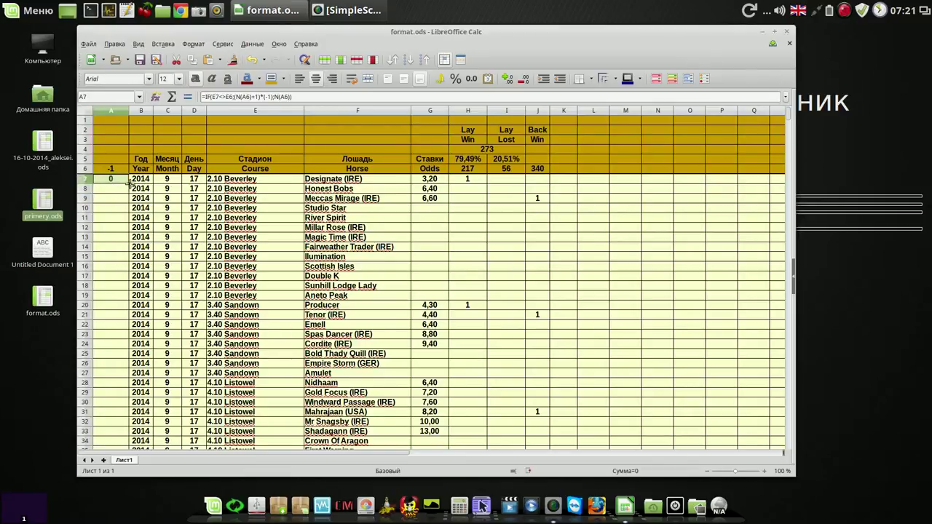
drag(128, 183, 129, 195)
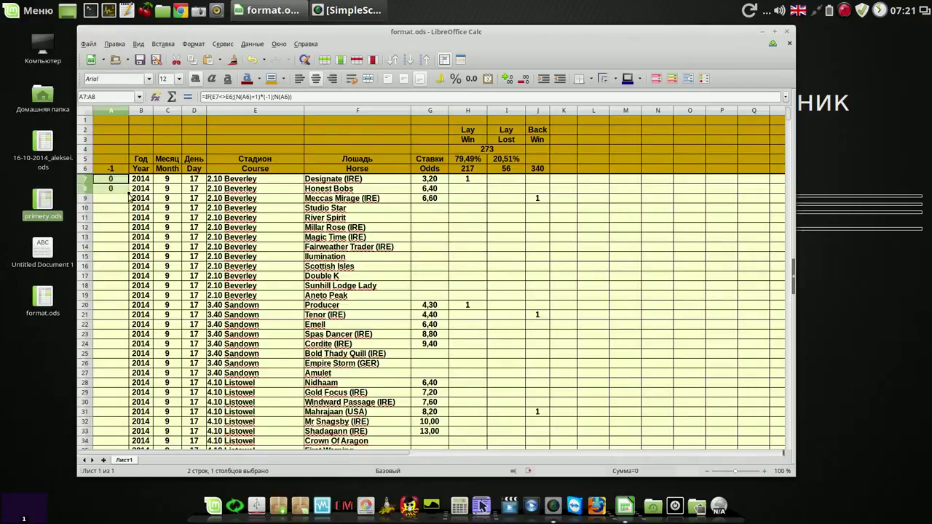
double_click(129, 193)
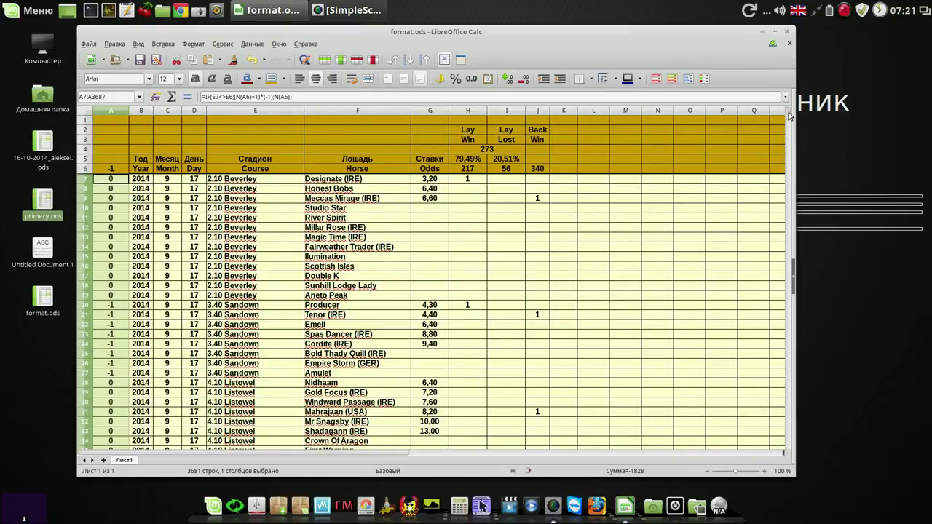
Step: Replace the column A formulas with plain 0/-1 values via Paste Unformatted Text, then select row 7
mouse_move(790, 117)
mouse_down()
mouse_move(789, 448)
mouse_move(801, 106)
mouse_up()
click(193, 62)
click(221, 62)
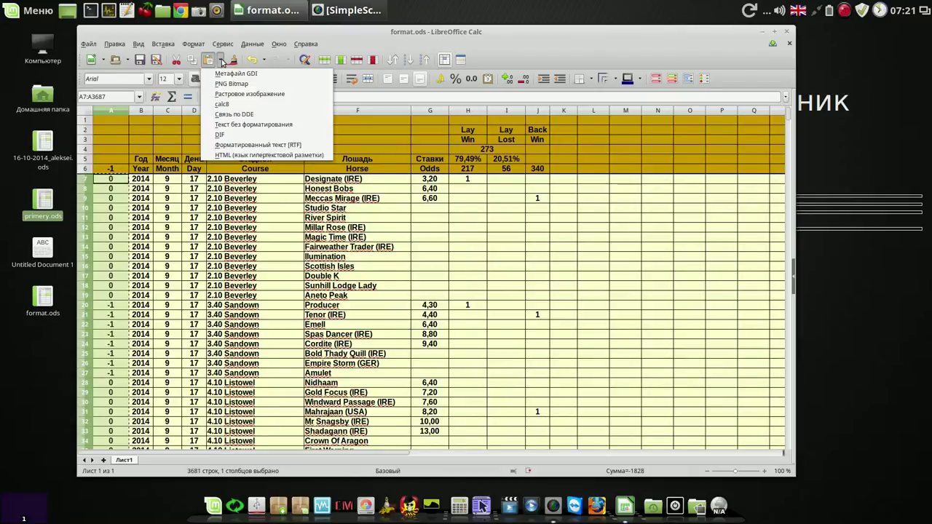
click(245, 125)
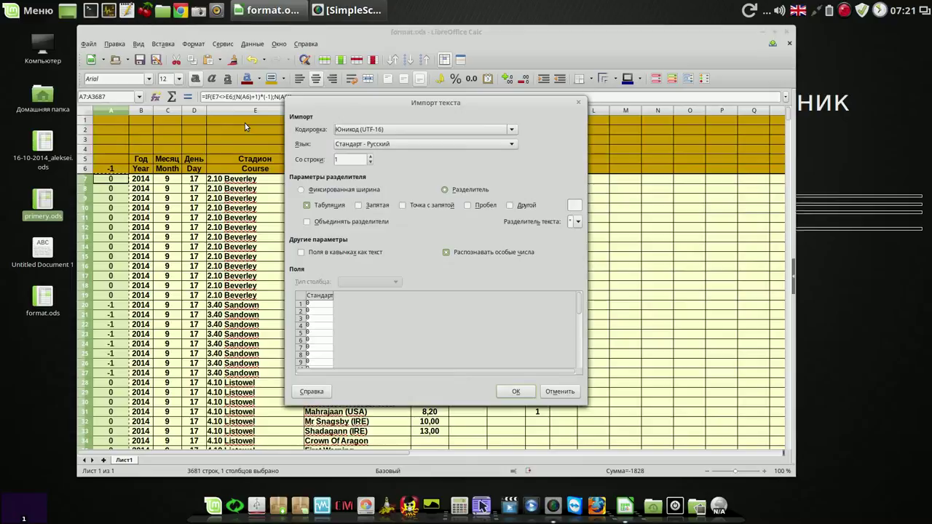
click(517, 392)
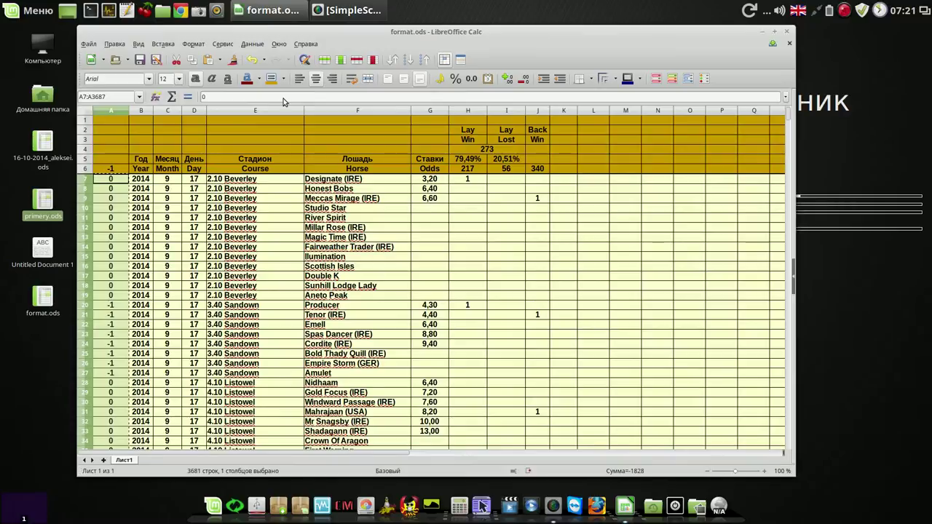
click(114, 200)
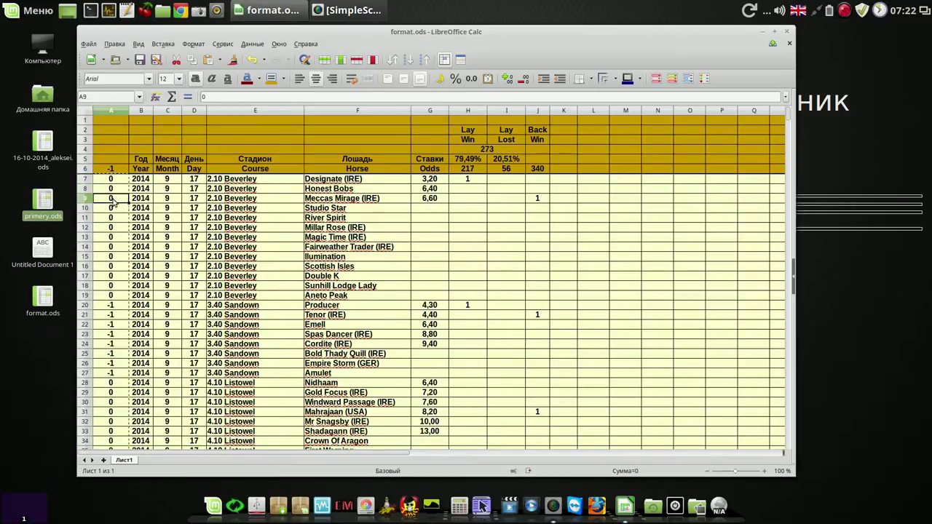
click(88, 181)
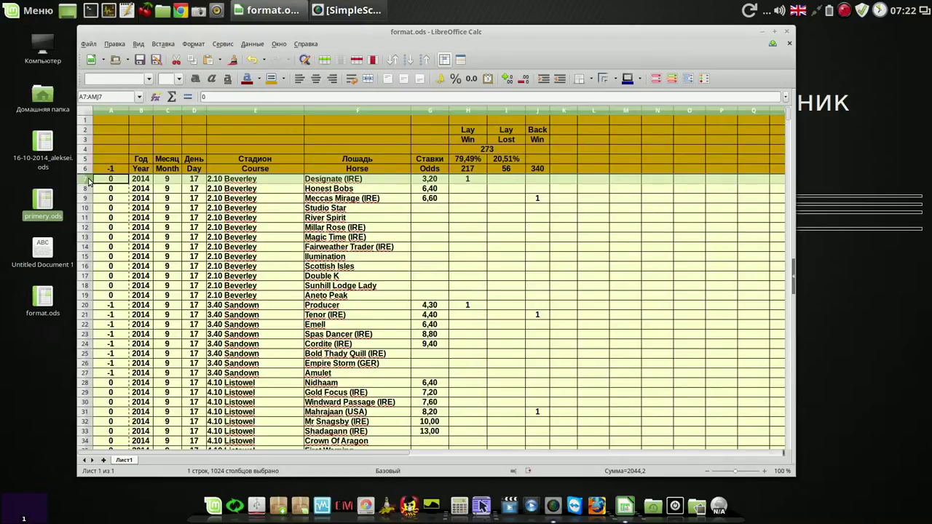
Step: Select rows 7 through 1834, the race rows flagged -1
drag(88, 181, 88, 455)
drag(155, 522, 213, 248)
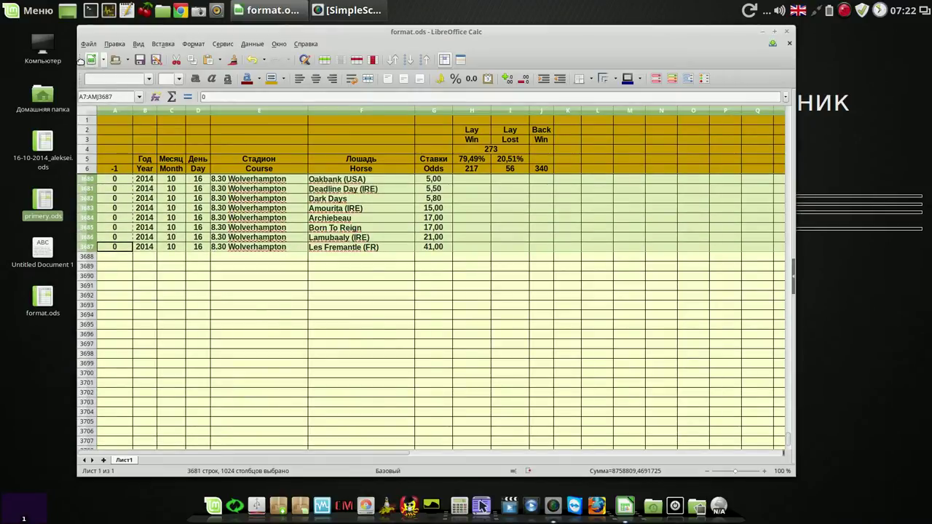
click(410, 59)
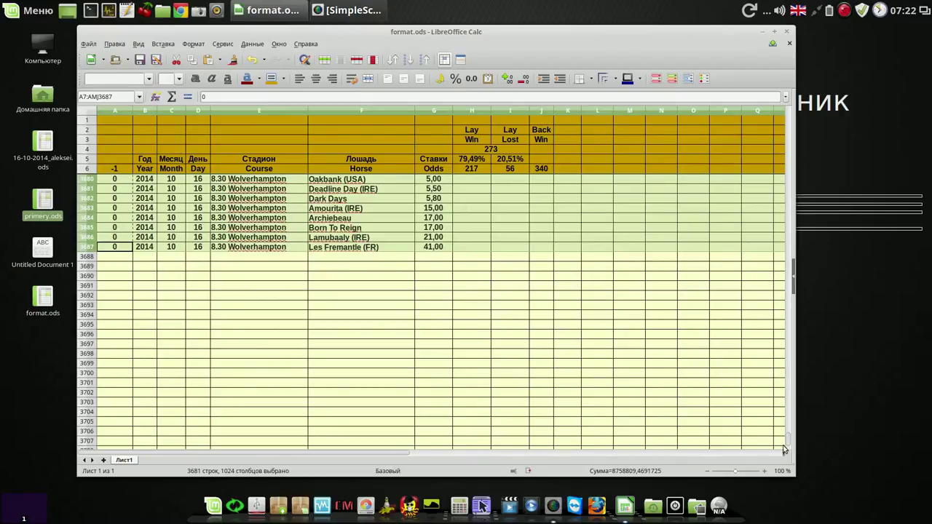
drag(790, 442, 793, 276)
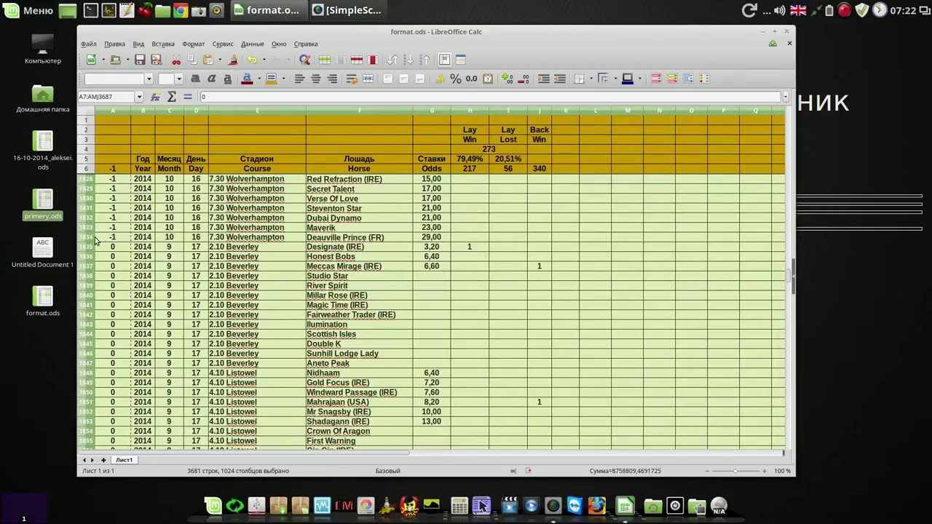
drag(93, 241, 111, 182)
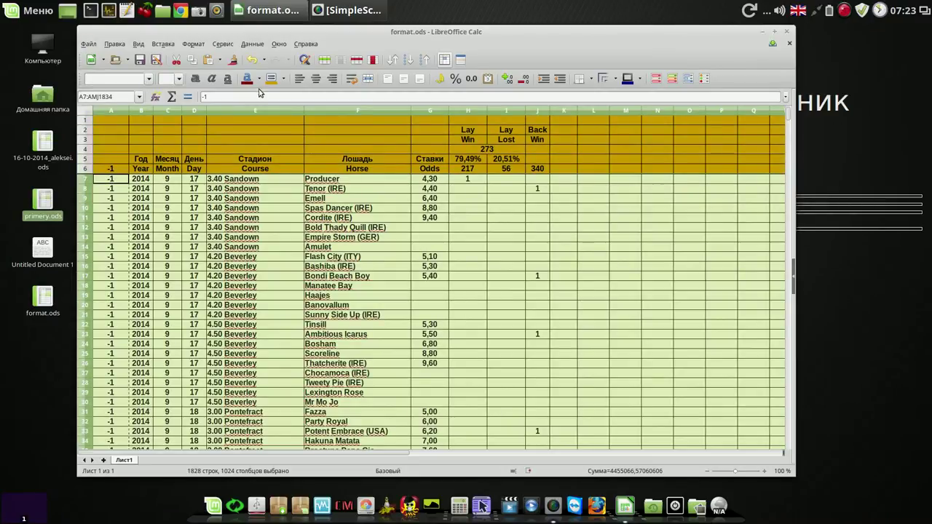
Step: Fill rows 7–1834 with light turquoise, then select row 7
click(283, 79)
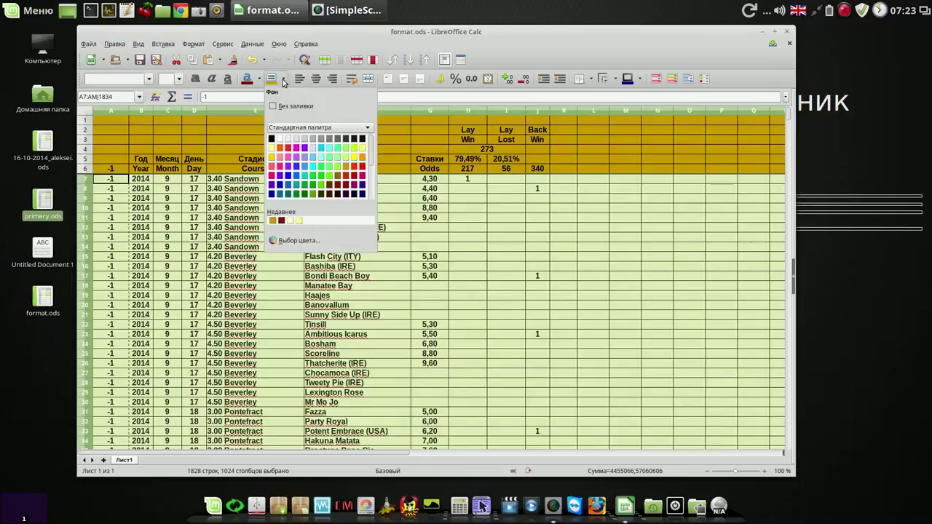
click(322, 158)
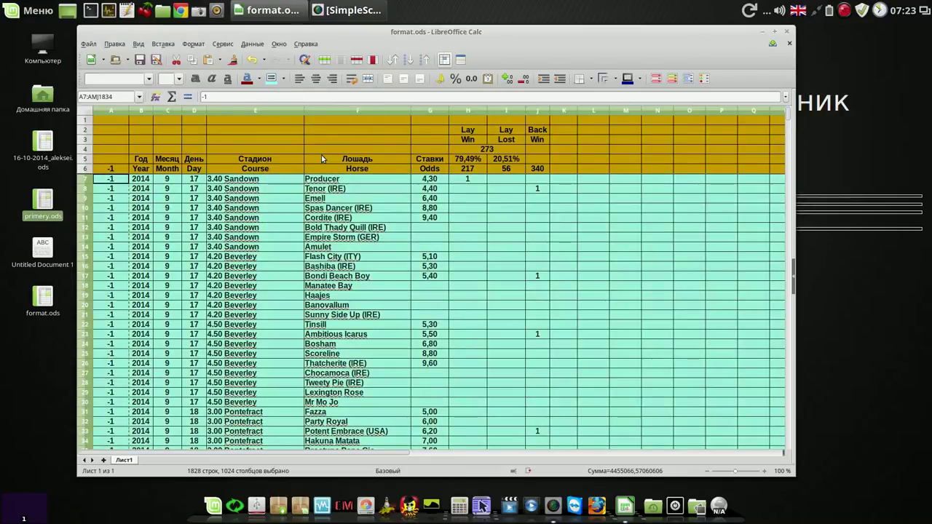
click(281, 182)
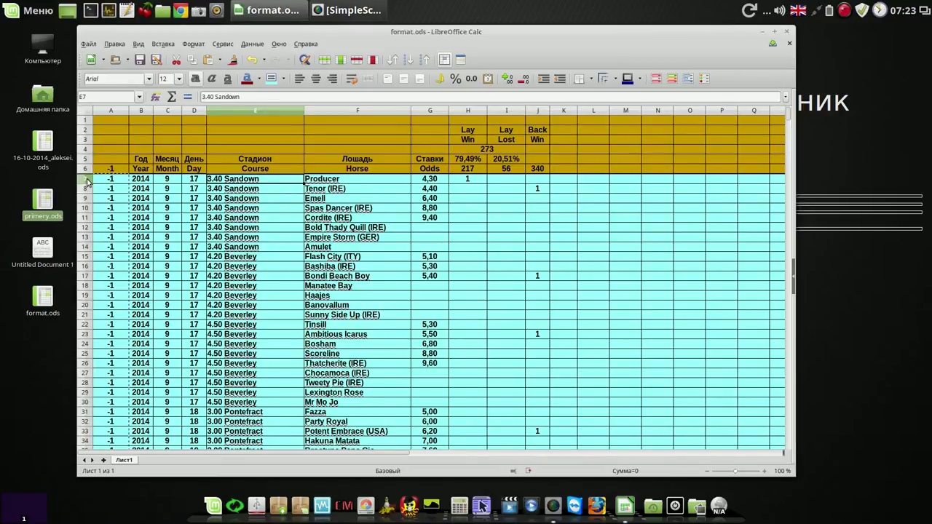
click(86, 179)
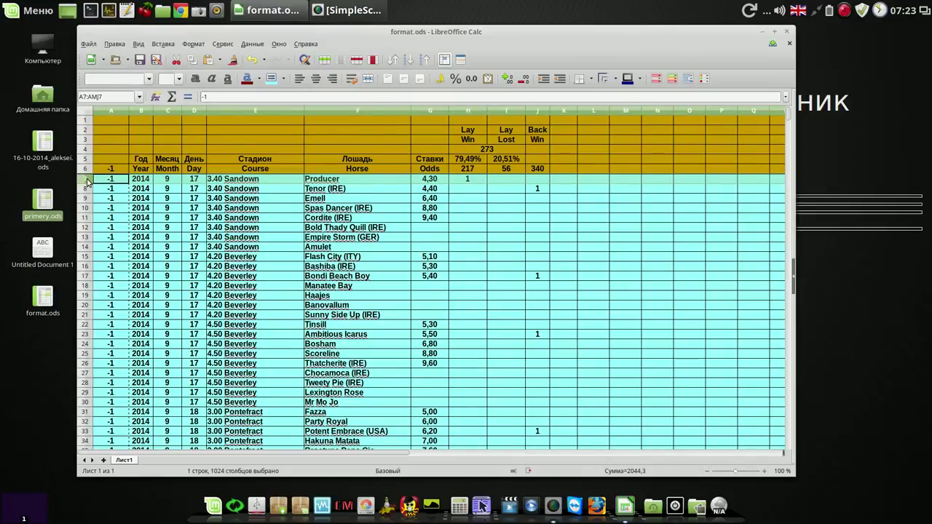
Step: Drag across the row headers to select rows 7 to 3687
drag(86, 182, 121, 367)
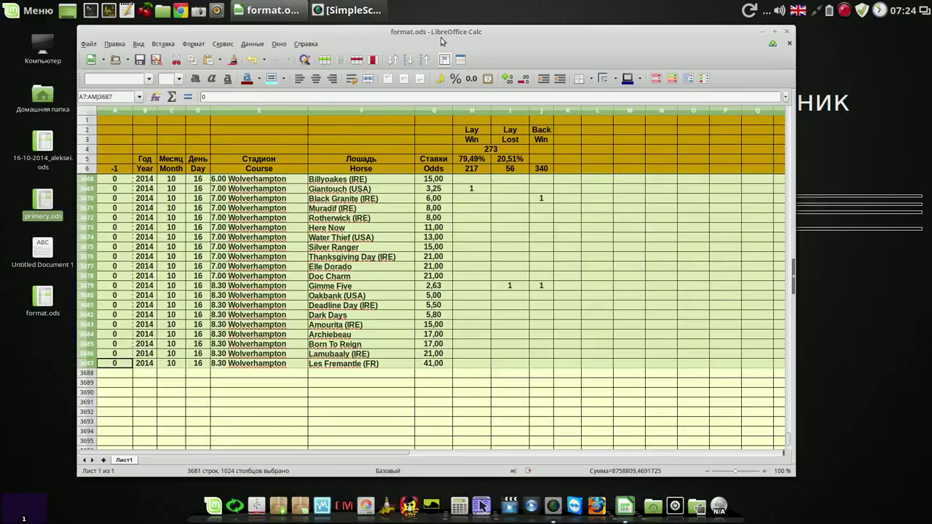
Step: Sort the selected rows ascending by Column C (Month), Column D (Day), then Column E (Course)
click(392, 59)
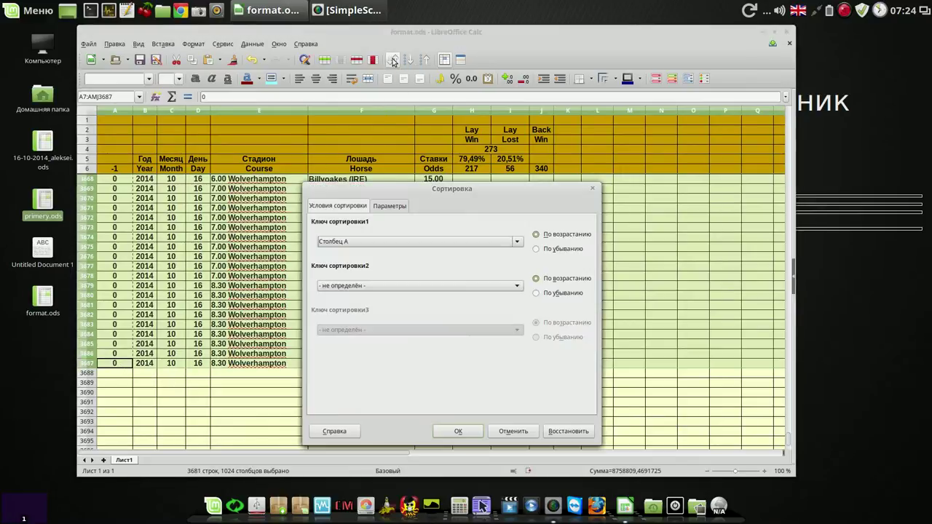
click(517, 241)
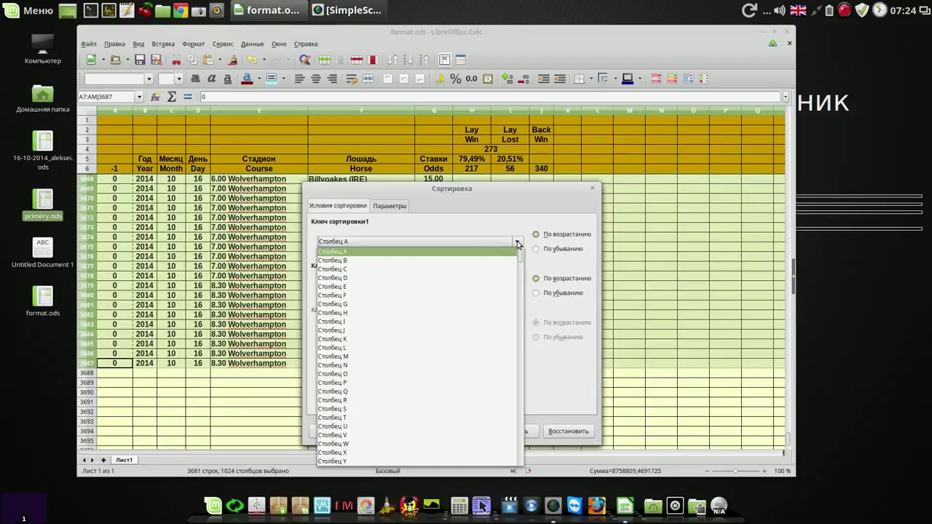
click(482, 268)
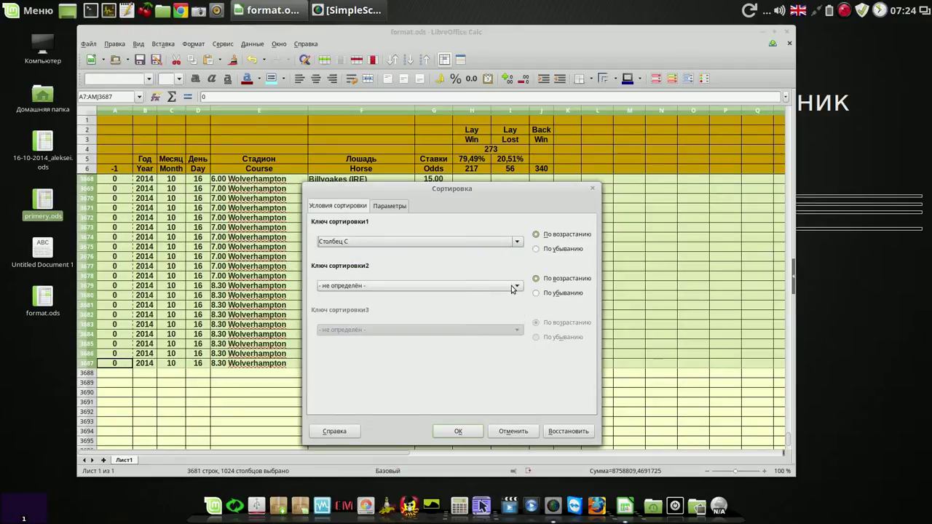
click(511, 285)
click(449, 333)
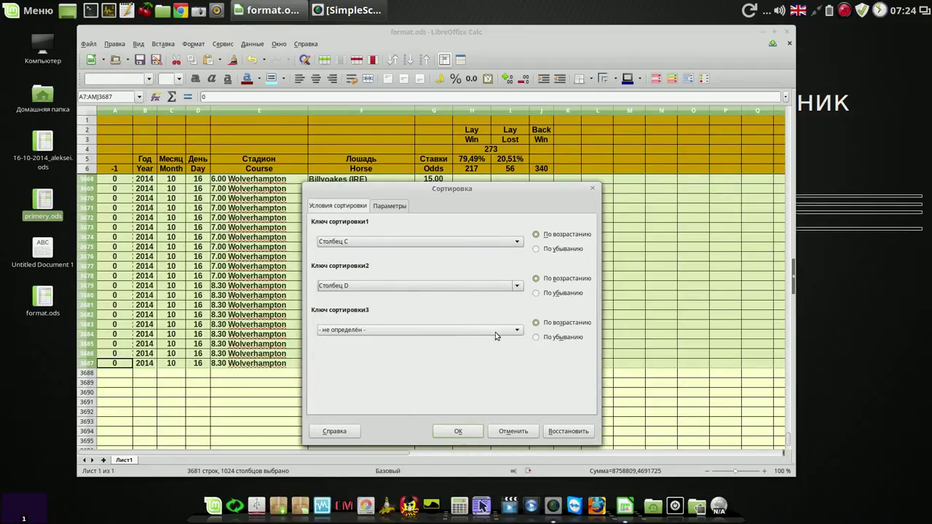
click(517, 331)
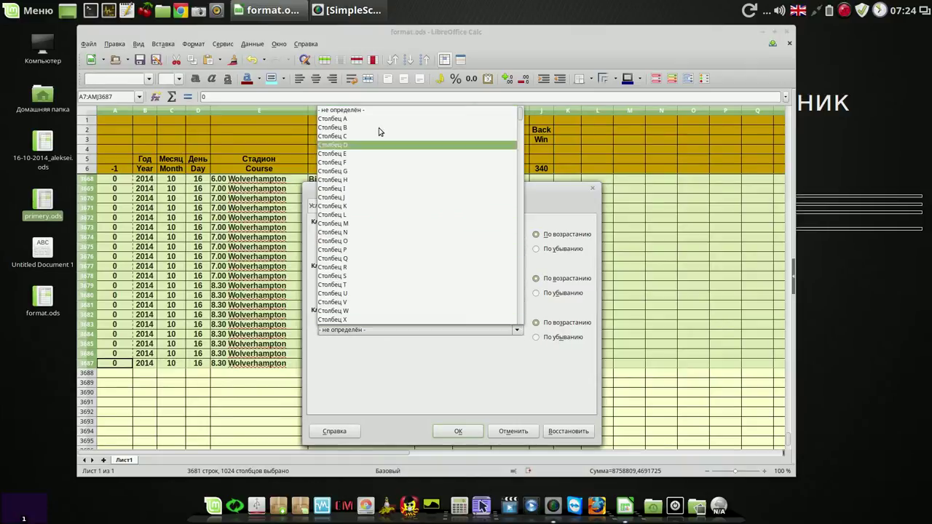
click(352, 153)
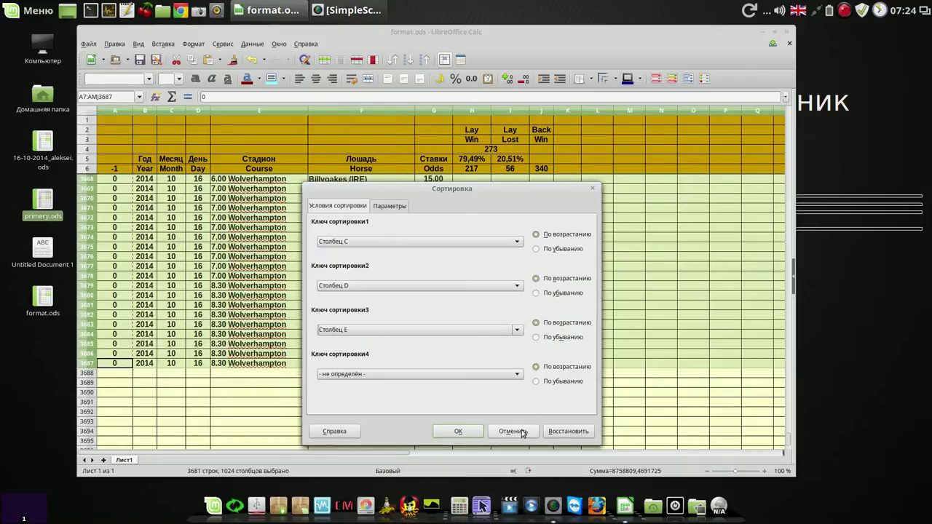
click(453, 432)
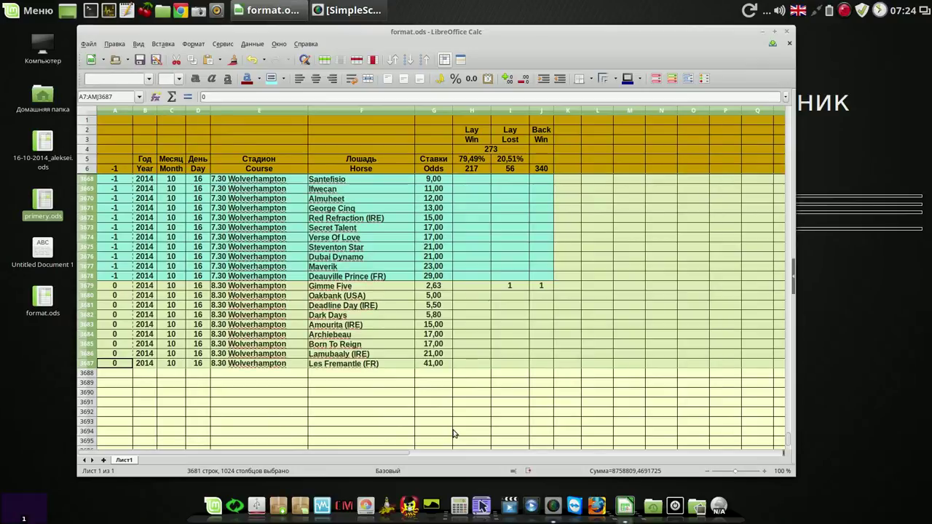
Step: Return to the top of the sheet and select flag cells A7 through A3864
drag(788, 445, 783, 113)
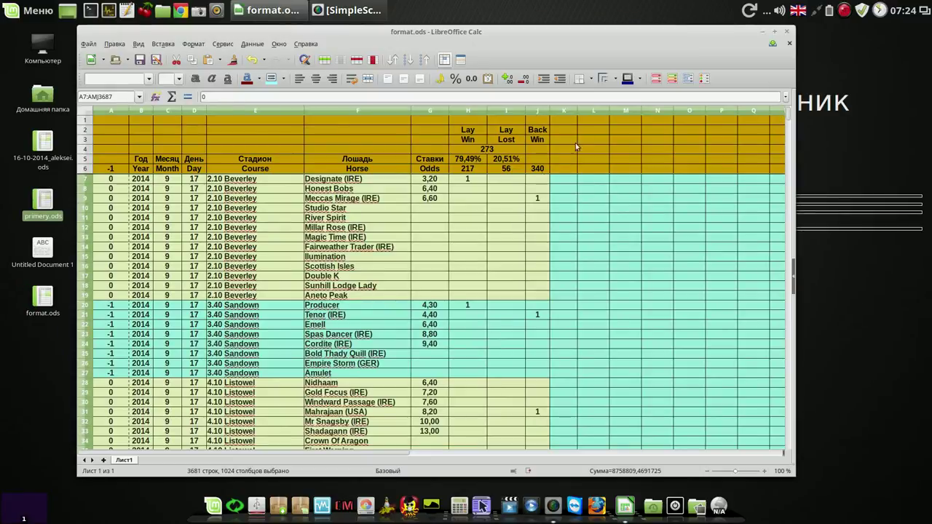
click(586, 132)
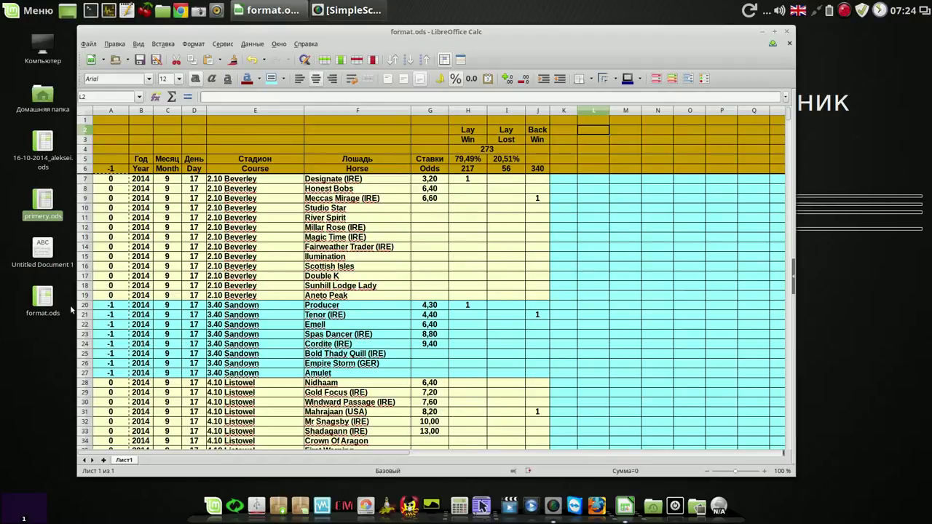
drag(82, 307, 78, 375)
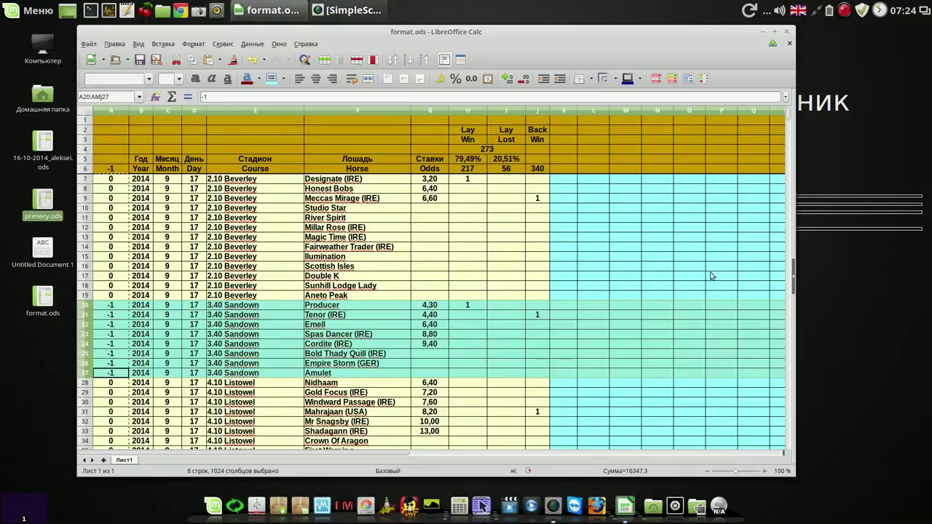
drag(789, 115, 790, 120)
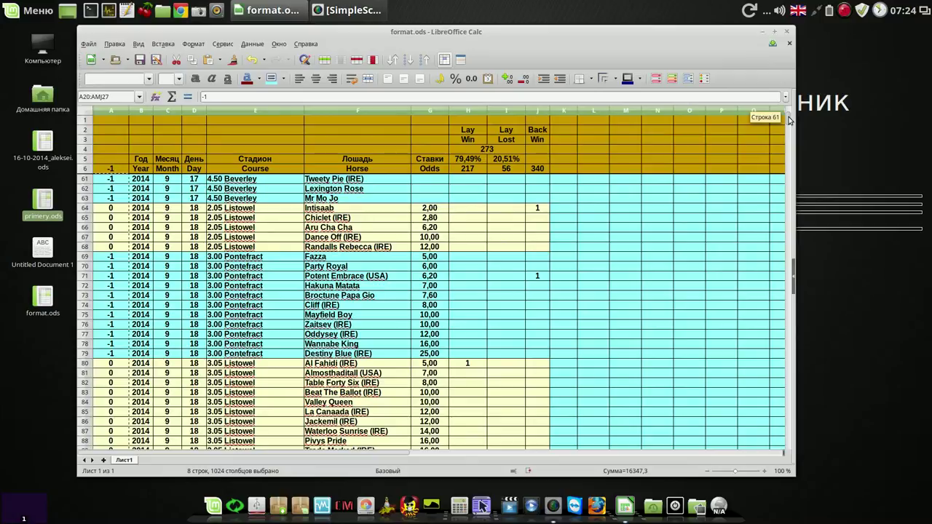
drag(789, 120, 789, 117)
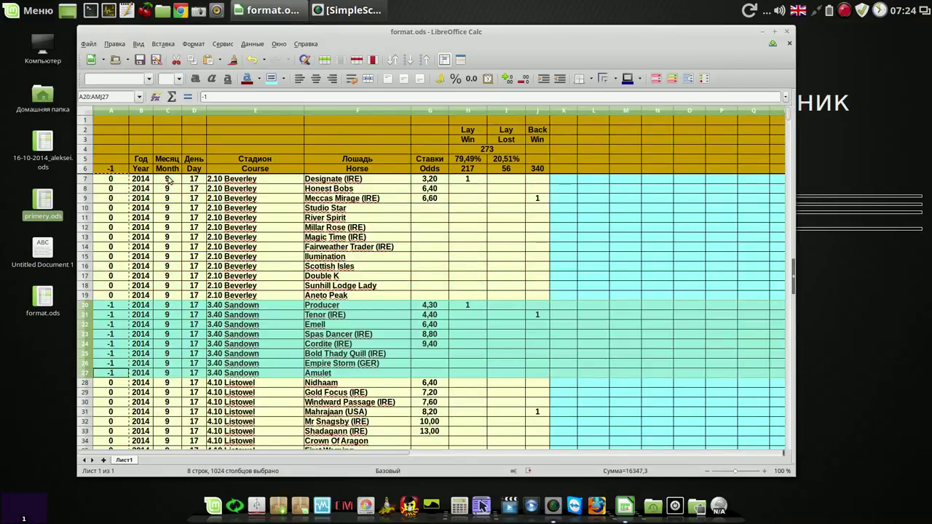
drag(116, 181, 132, 446)
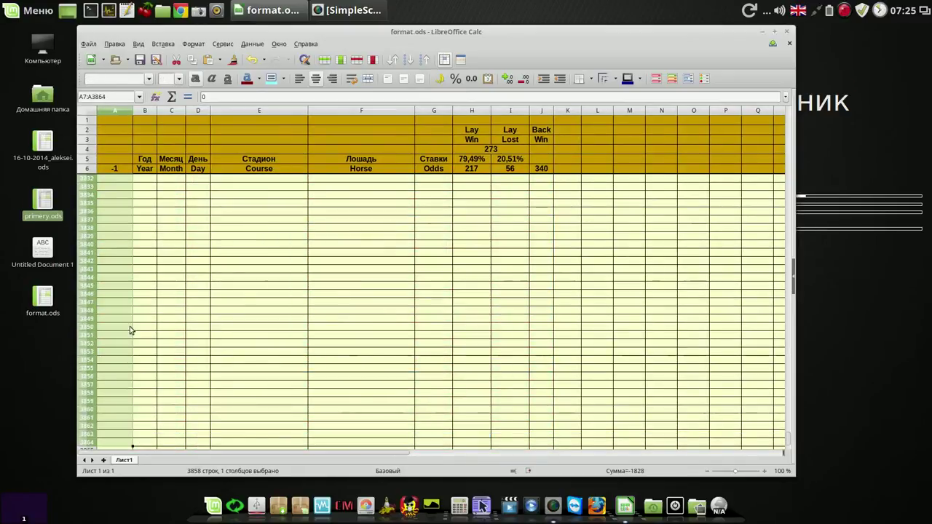
Step: Delete the contents of the selected column A flag cells
right_click(120, 237)
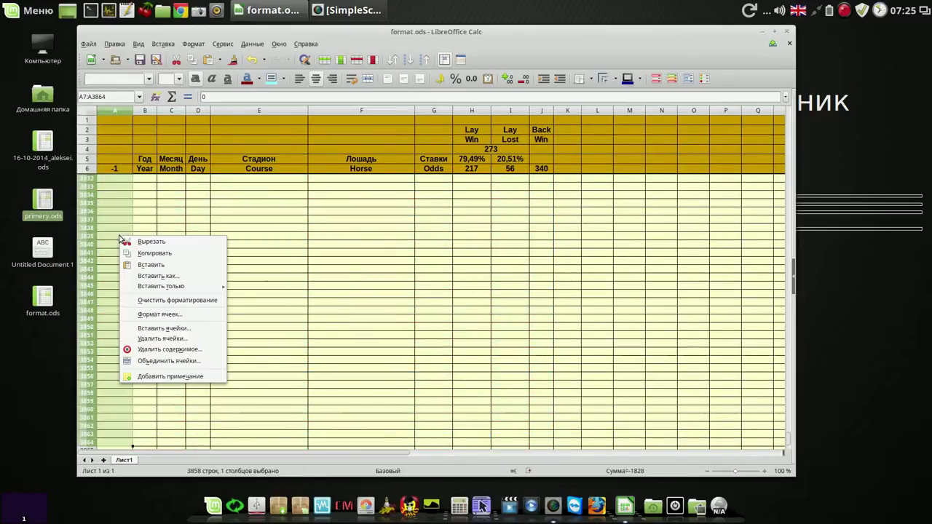
click(166, 350)
click(446, 306)
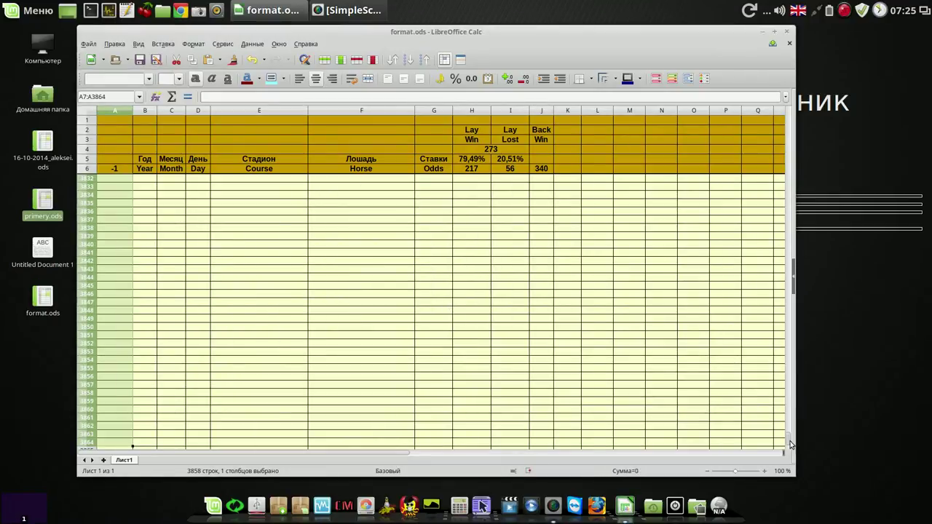
drag(792, 439, 794, 116)
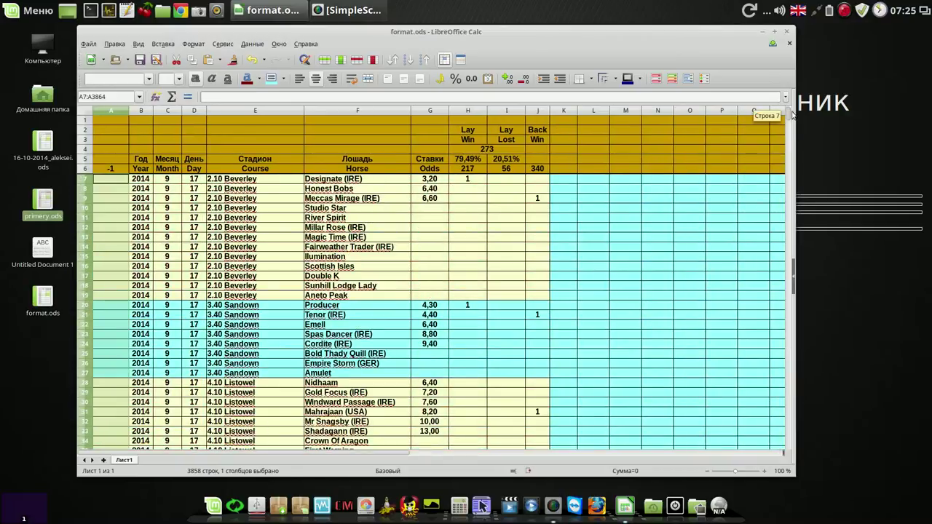
click(378, 134)
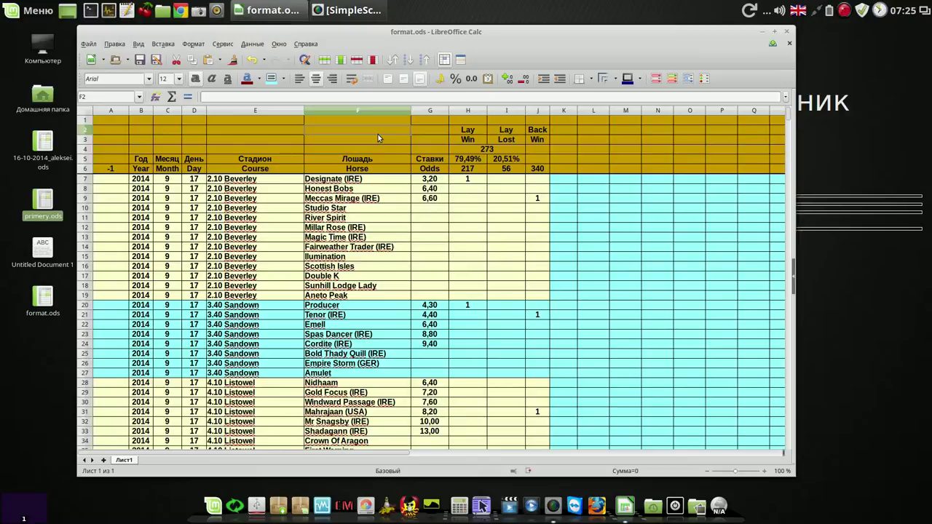
Step: Fill Meccas Mirage (IRE) in F9 and its Back Win flag in J9 yellow
click(537, 111)
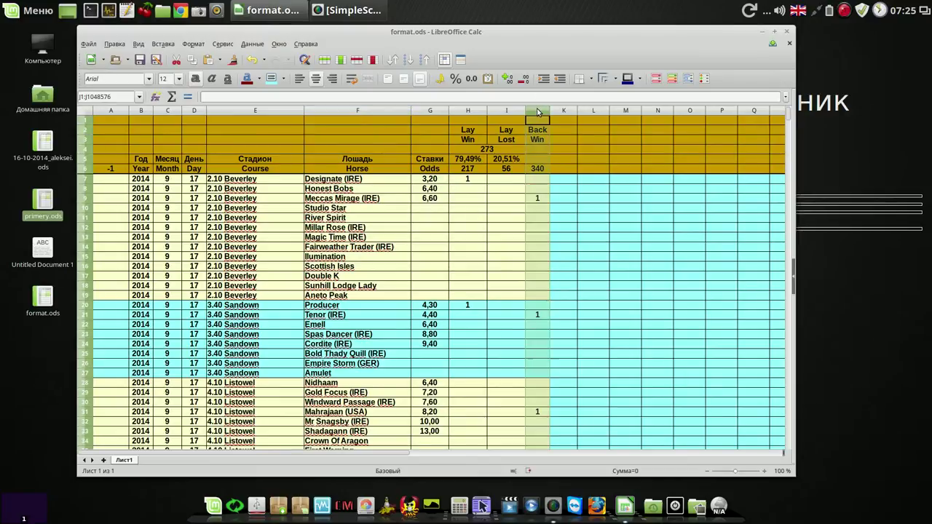
click(539, 199)
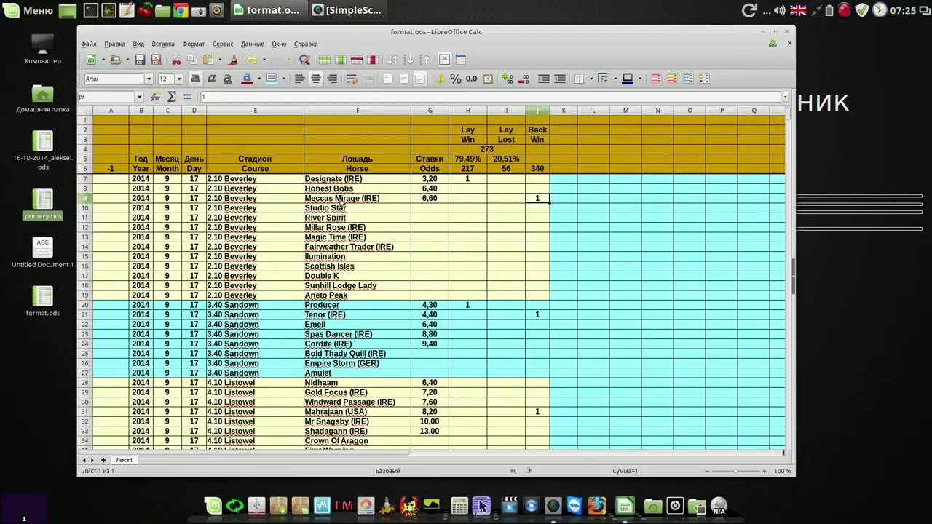
click(342, 201)
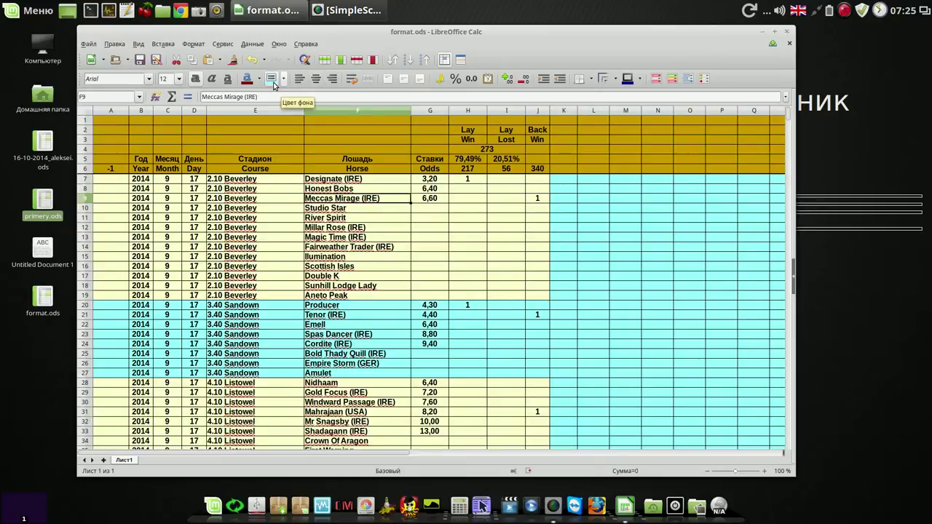
click(284, 82)
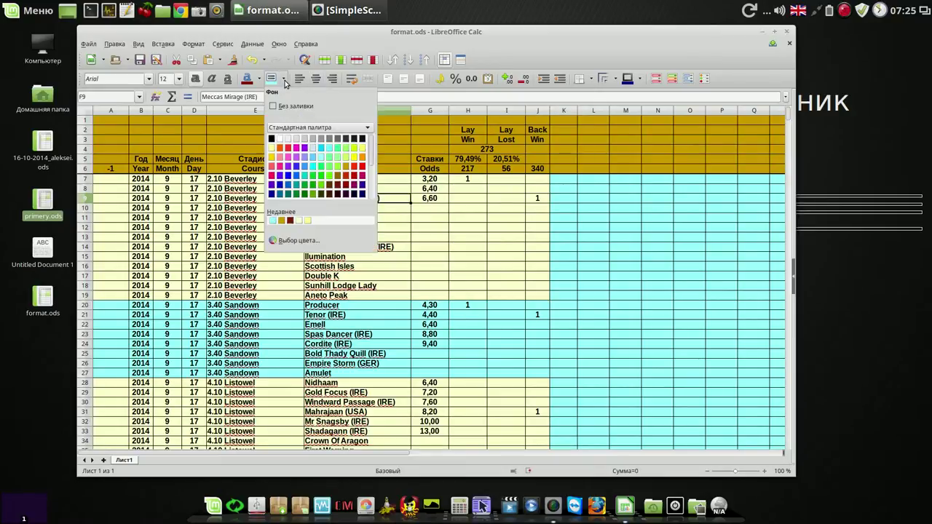
click(357, 161)
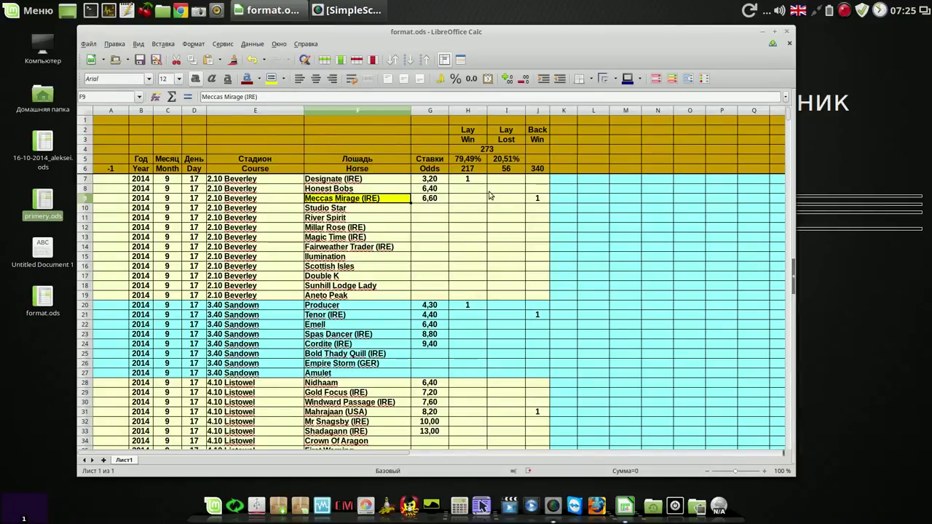
click(535, 199)
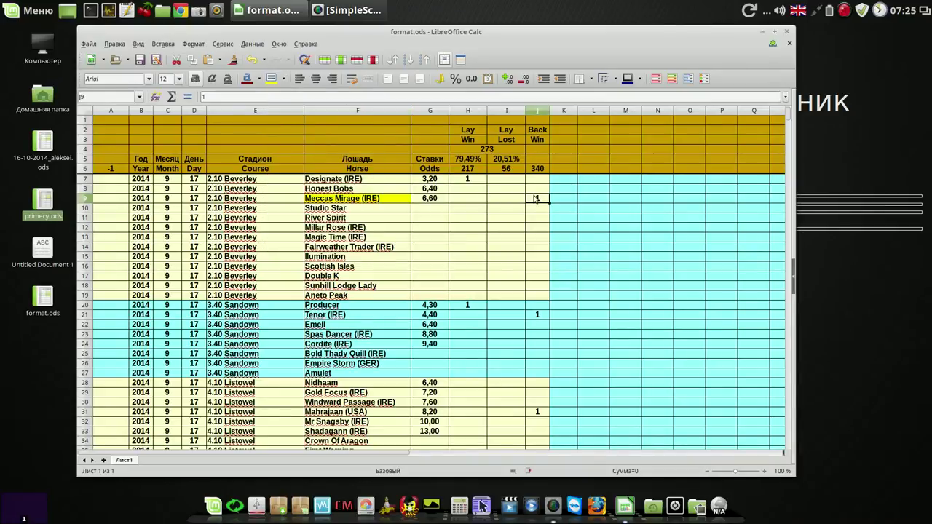
click(270, 78)
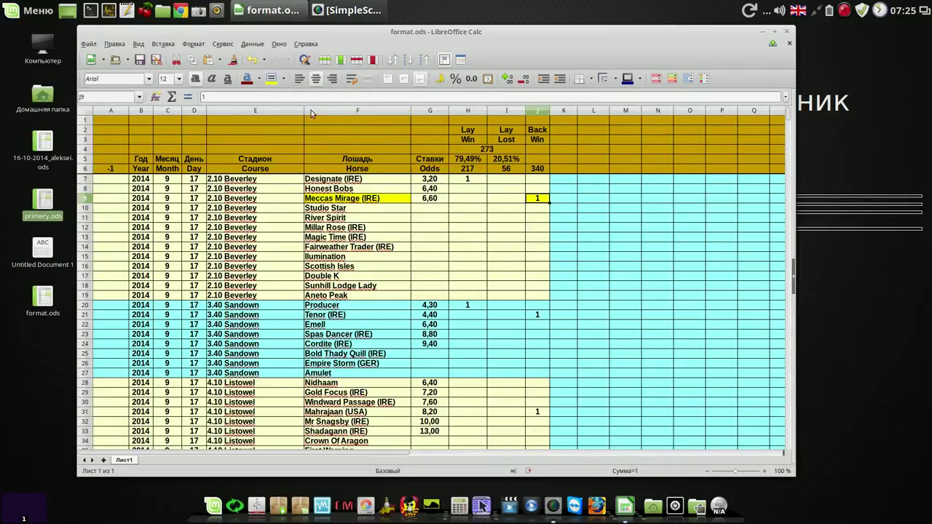
click(368, 143)
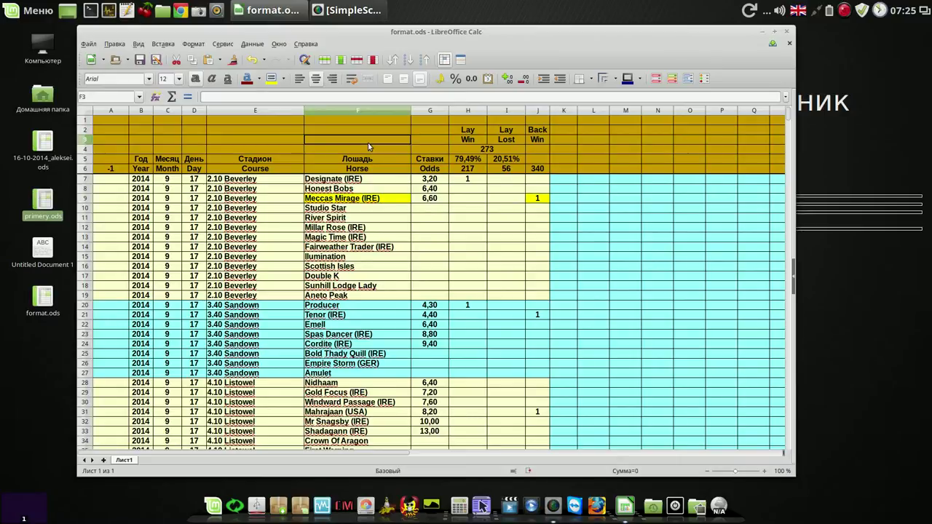
Step: Inspect the totals formulas in H6, I5 and H4
click(469, 171)
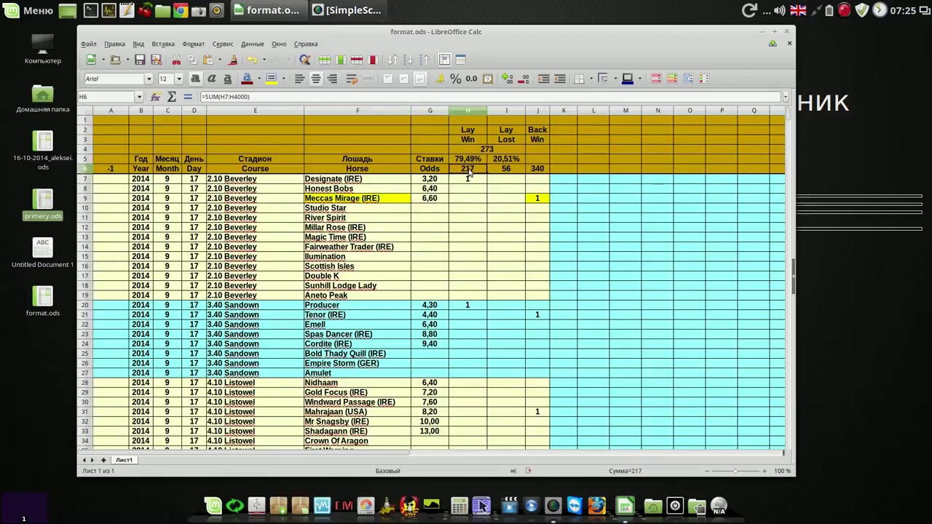
click(508, 173)
click(484, 160)
click(506, 160)
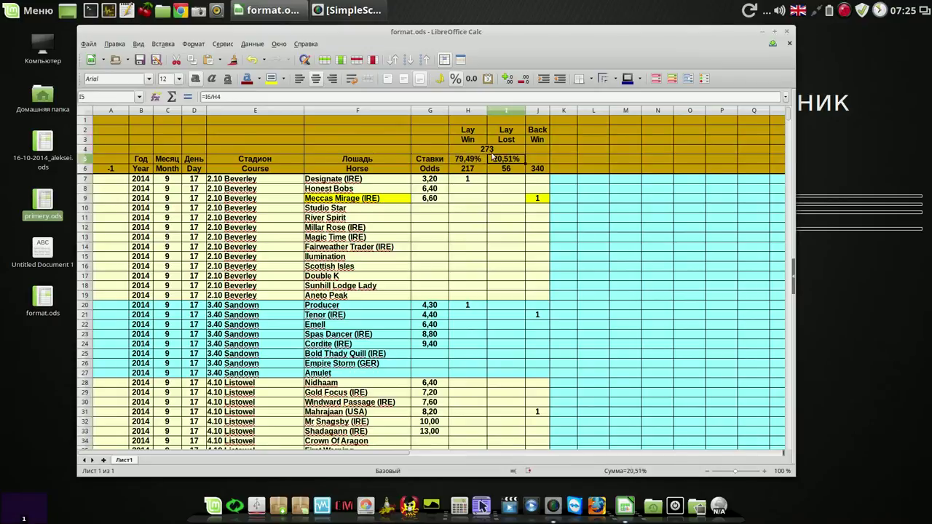
click(488, 149)
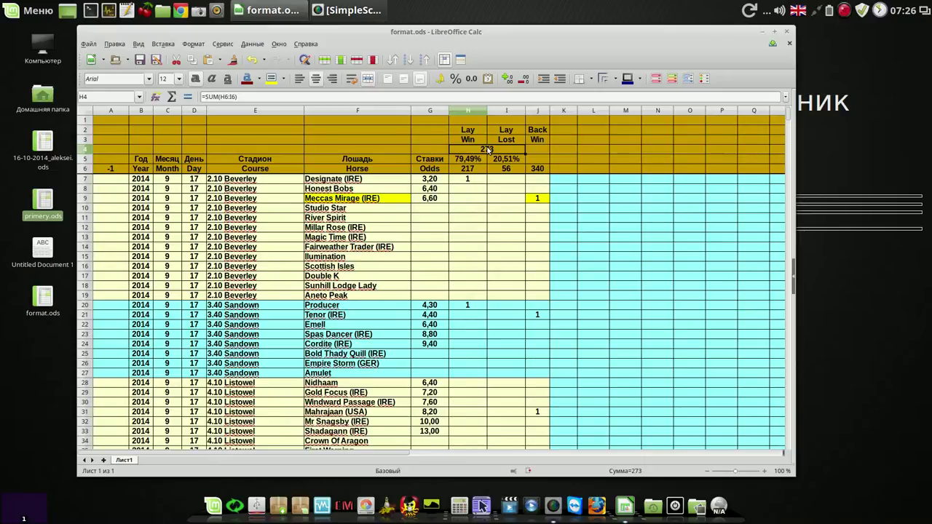
click(373, 137)
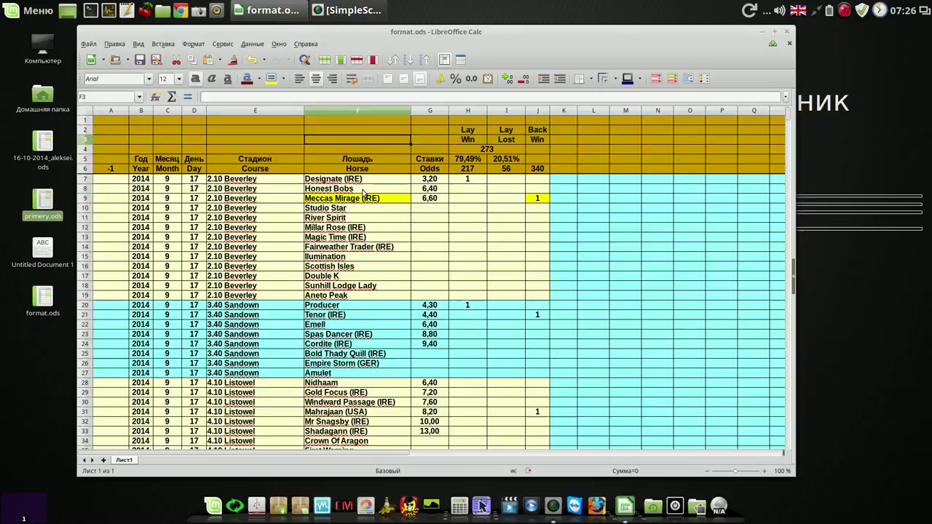
Step: Clone row 8's formatting onto row 9 to remove the yellow fill, then save
drag(363, 191, 530, 196)
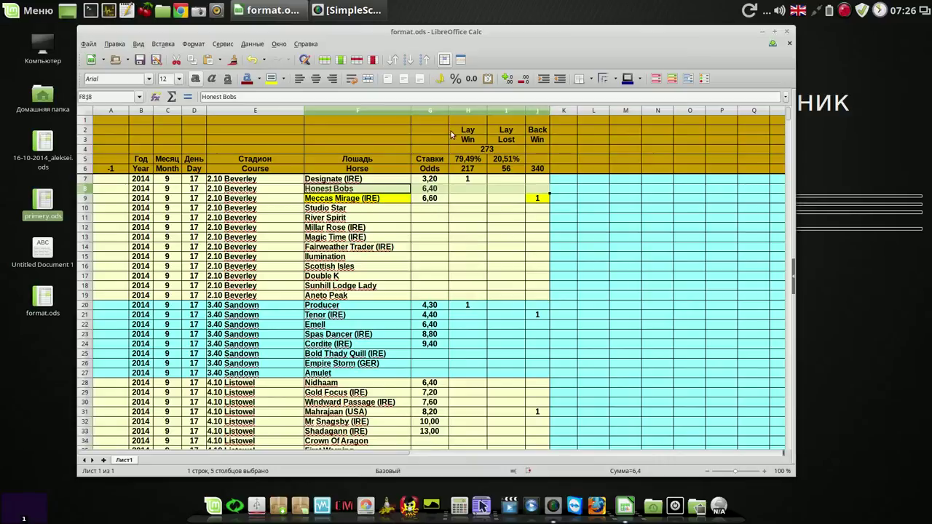
click(233, 61)
click(370, 198)
click(424, 218)
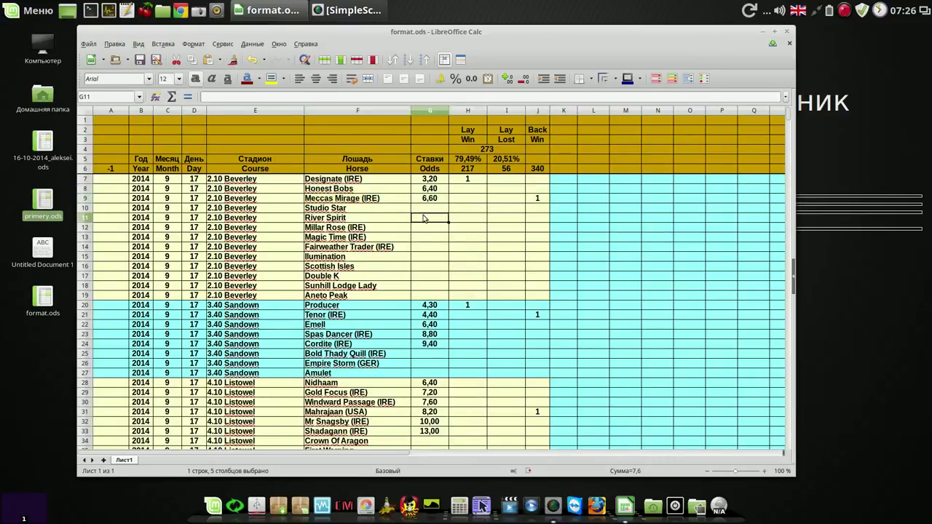
click(141, 61)
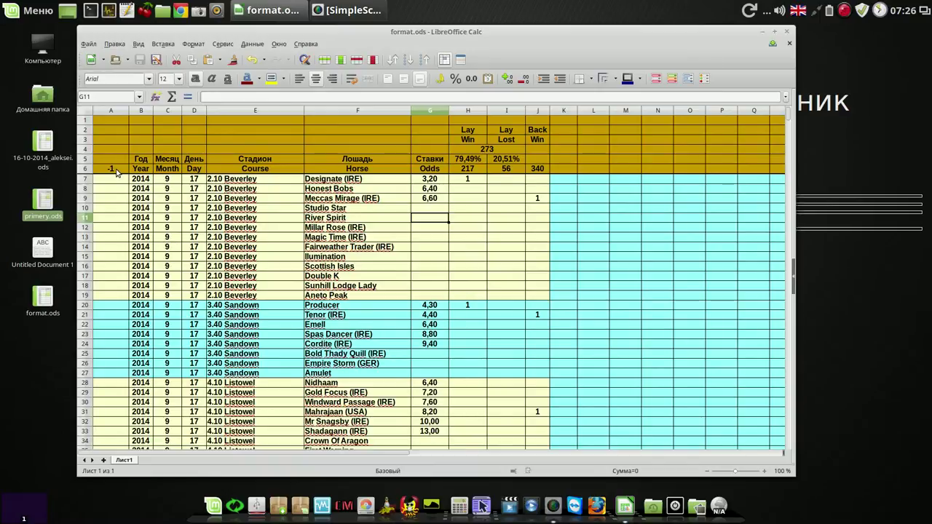
Step: Select the IF formula text of A6 in the formula bar, leaving it unchanged
click(115, 170)
click(283, 97)
drag(283, 97, 204, 97)
key(ctrl+c)
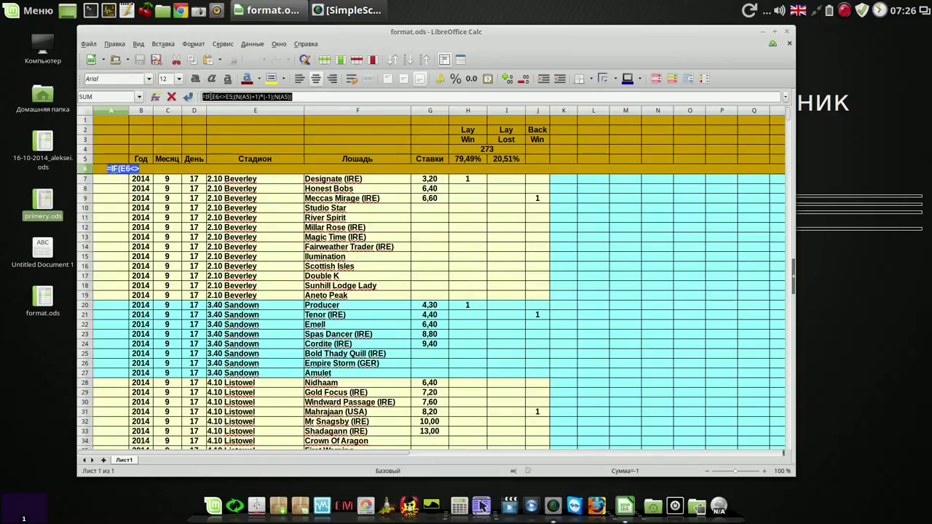
click(192, 60)
key(Return)
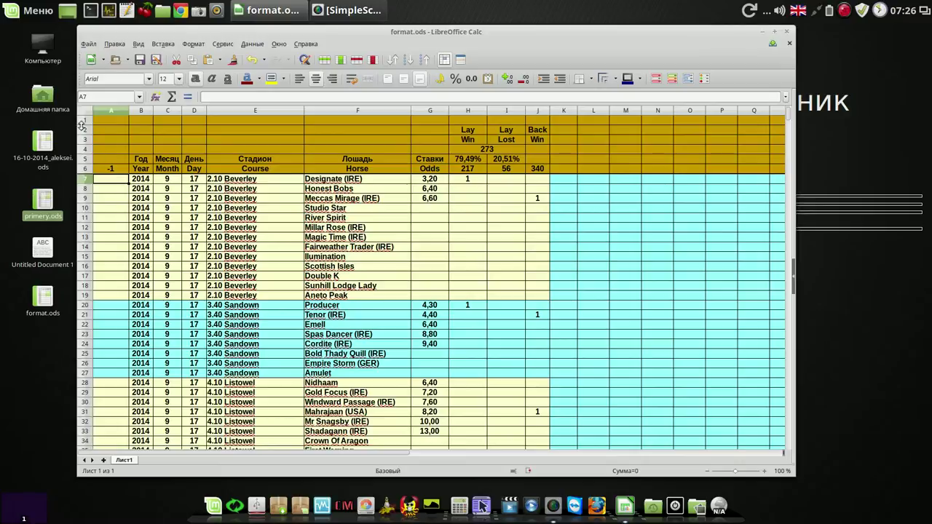
Step: Start a new LibreOffice Writer document and paste the copied IF formula
click(14, 16)
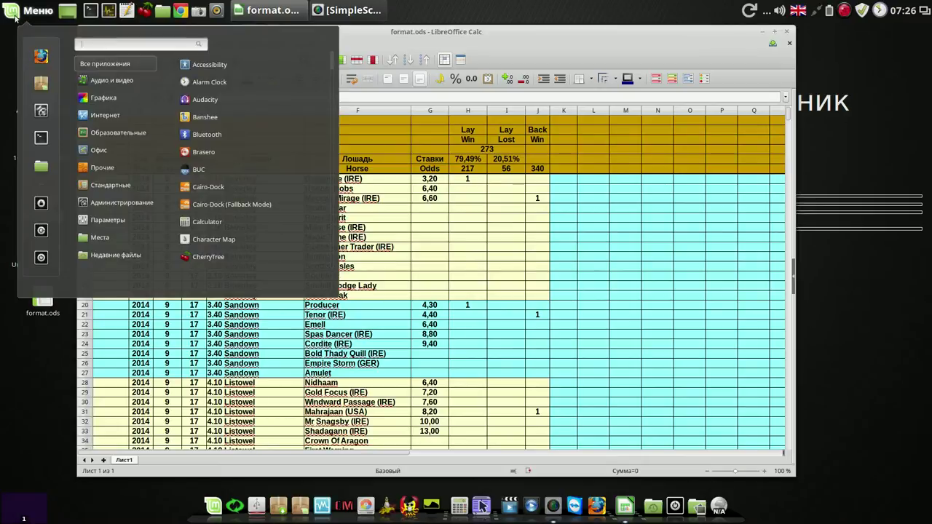
mouse_move(95, 150)
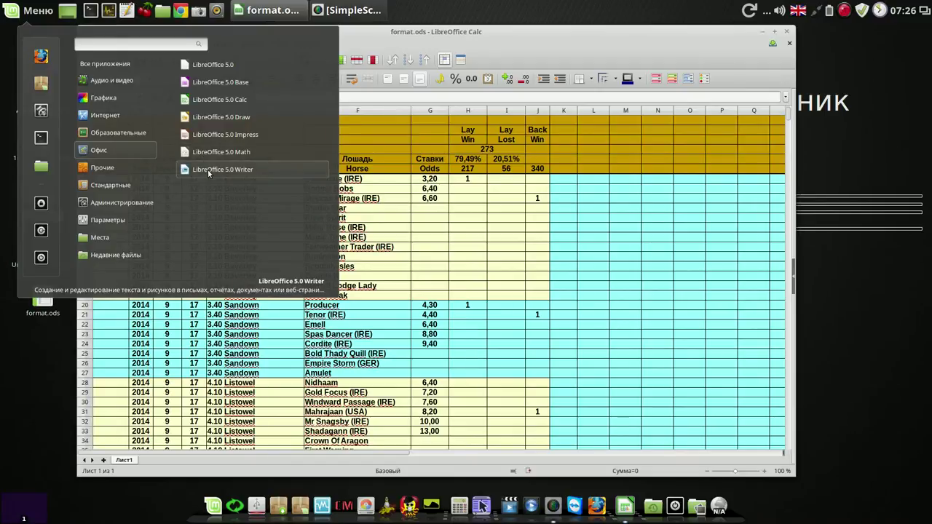
click(208, 169)
right_click(370, 179)
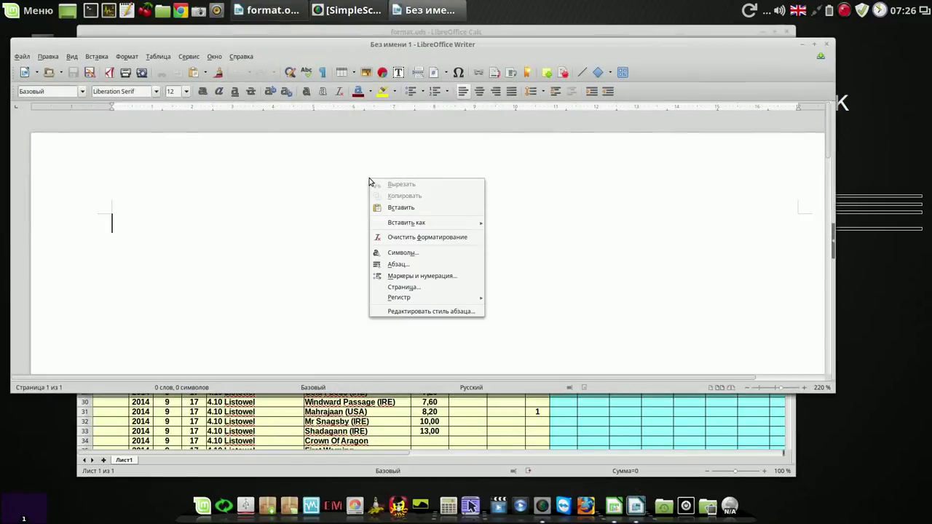
click(396, 209)
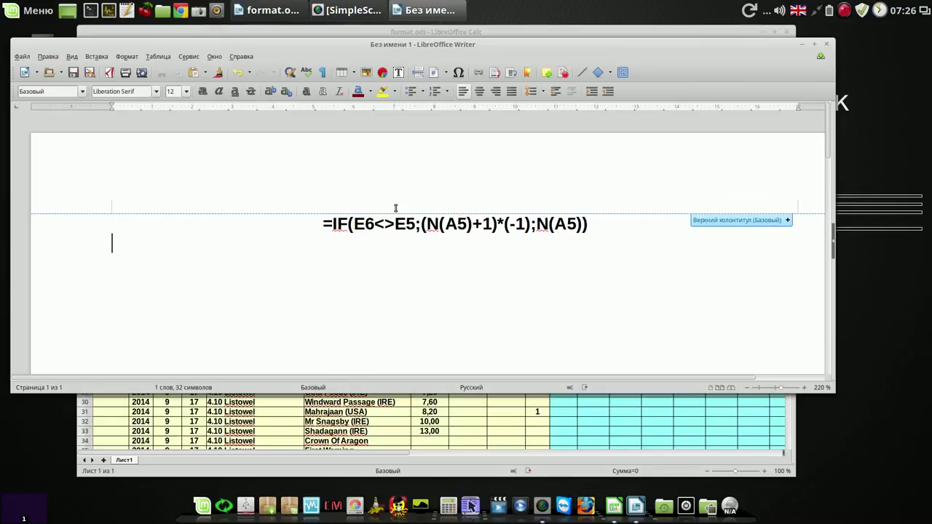
Step: Resize the pasted formula to 28 pt so it fits on one line
drag(587, 224, 319, 225)
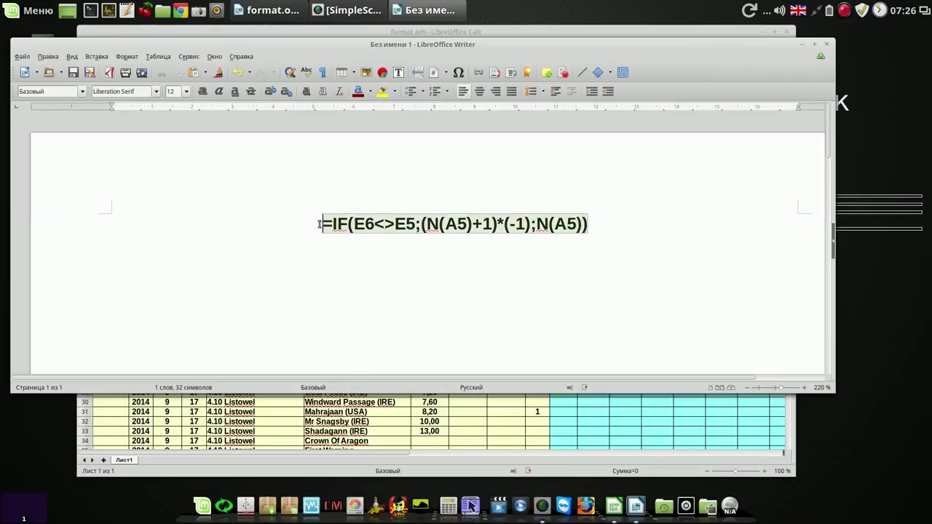
click(185, 91)
scroll(190, 175, down, 3)
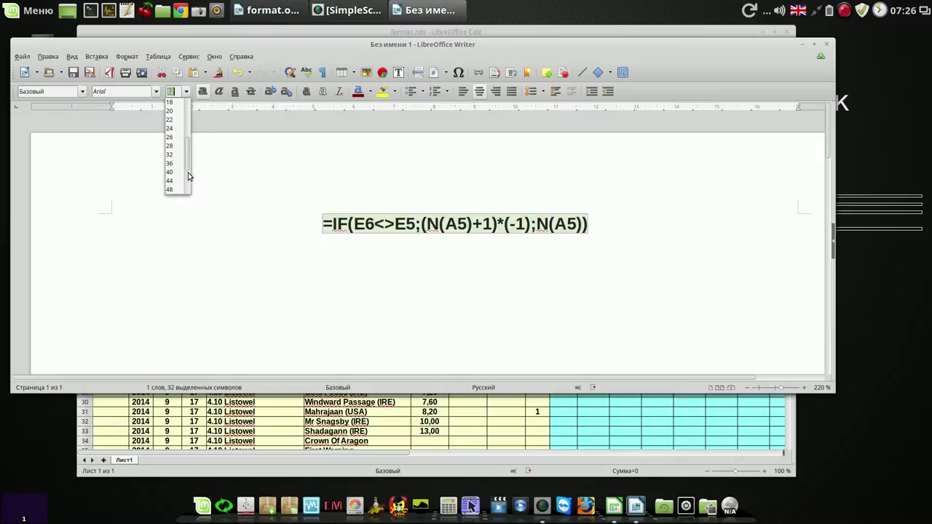
click(175, 172)
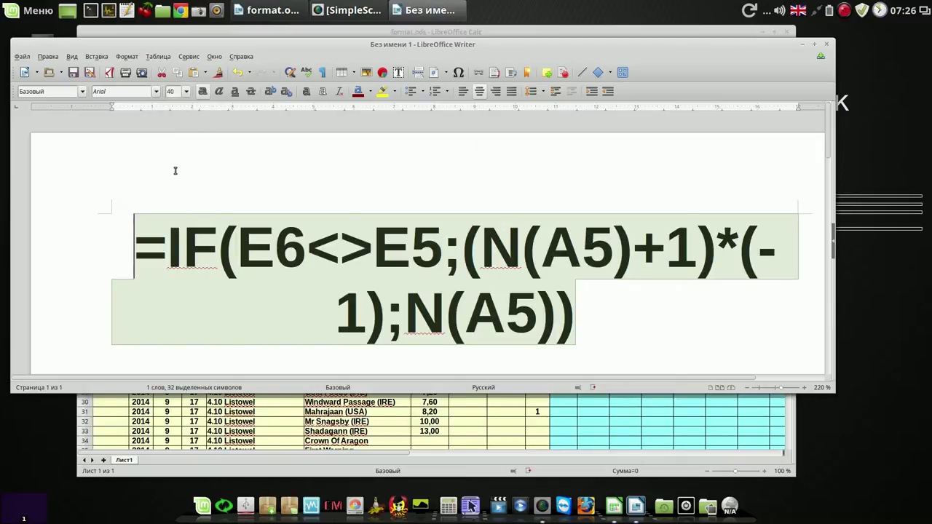
click(187, 91)
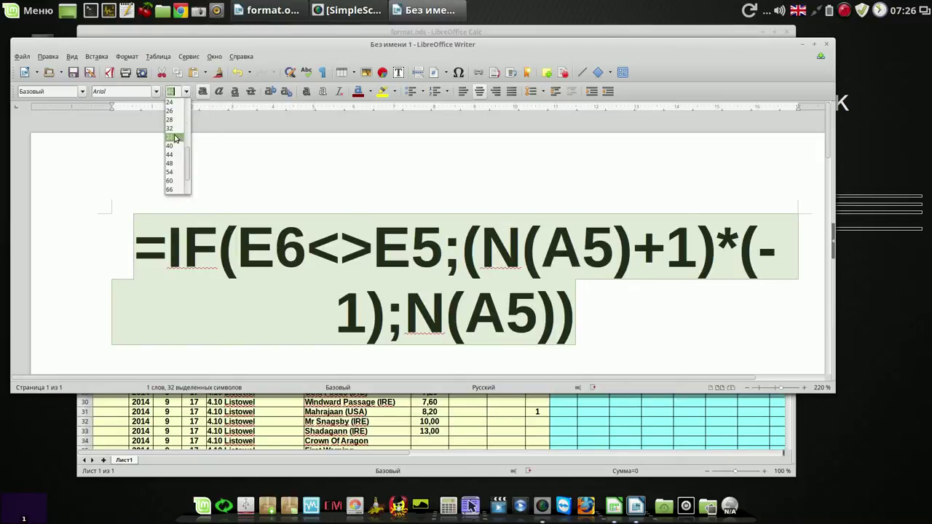
click(175, 137)
click(186, 91)
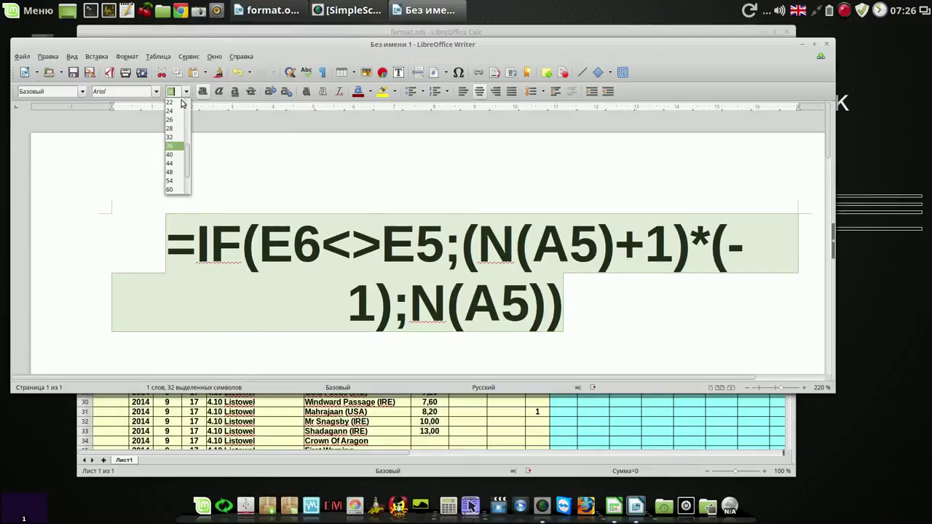
click(174, 130)
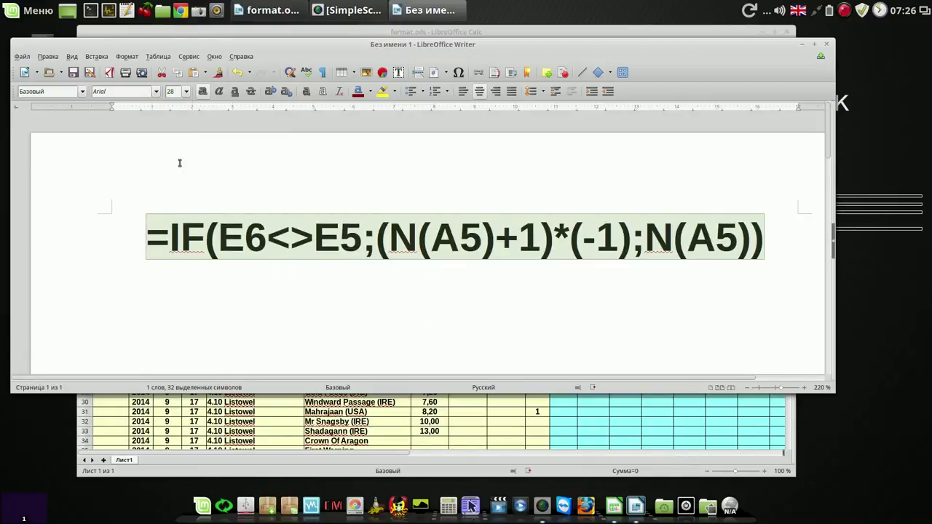
click(330, 318)
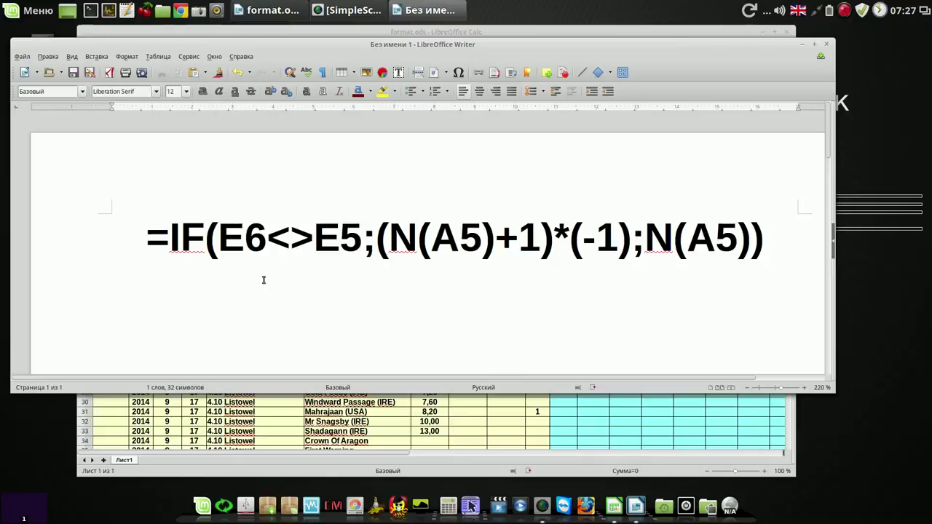
drag(149, 235, 762, 249)
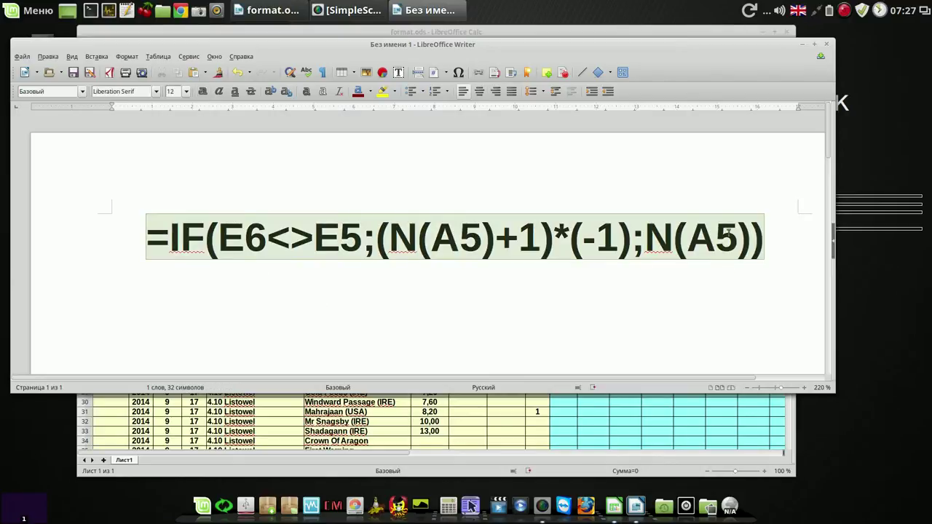
click(503, 281)
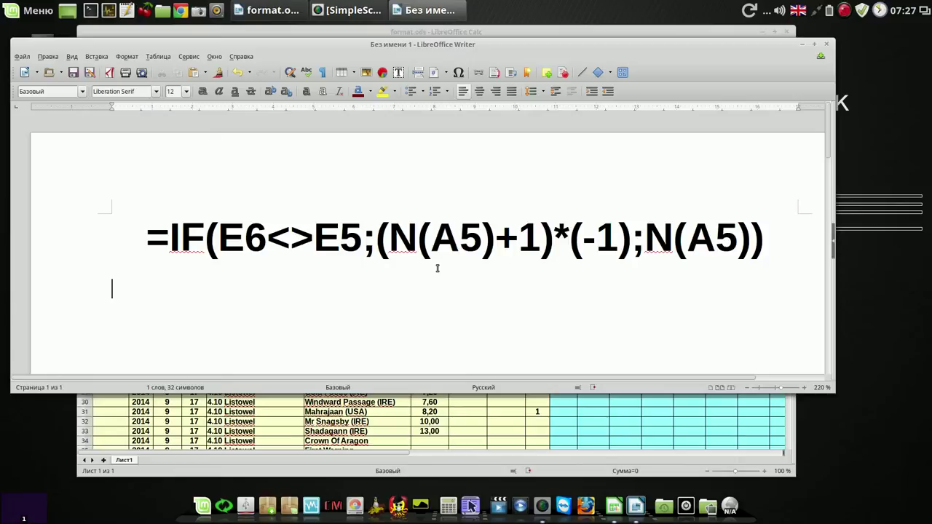
Step: Type a person's name in Russian on the next line and set it to 40 pt
key(alt+shift)
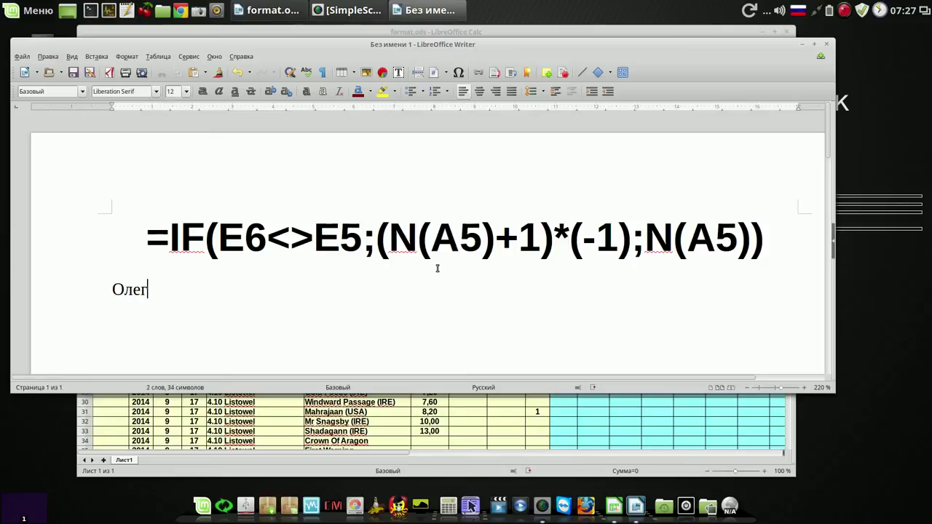
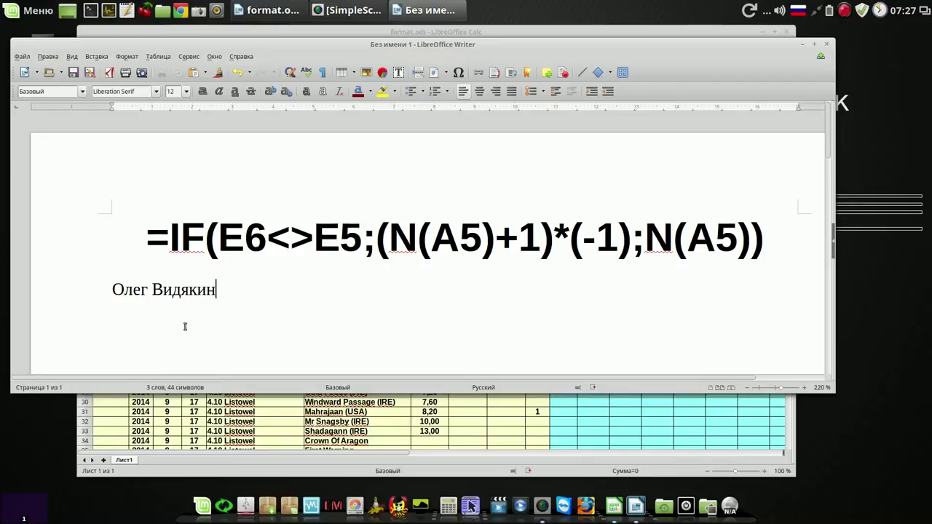
drag(115, 289, 231, 291)
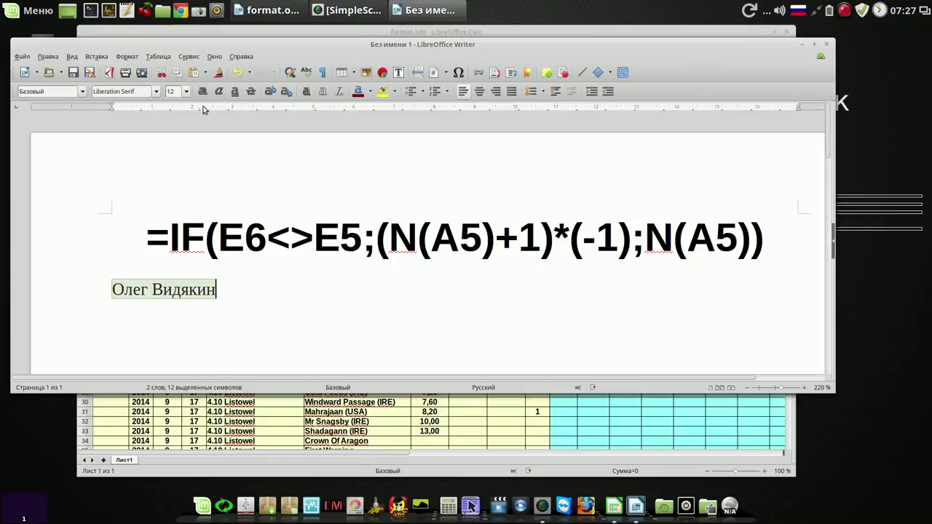
click(187, 91)
scroll(182, 182, down, 3)
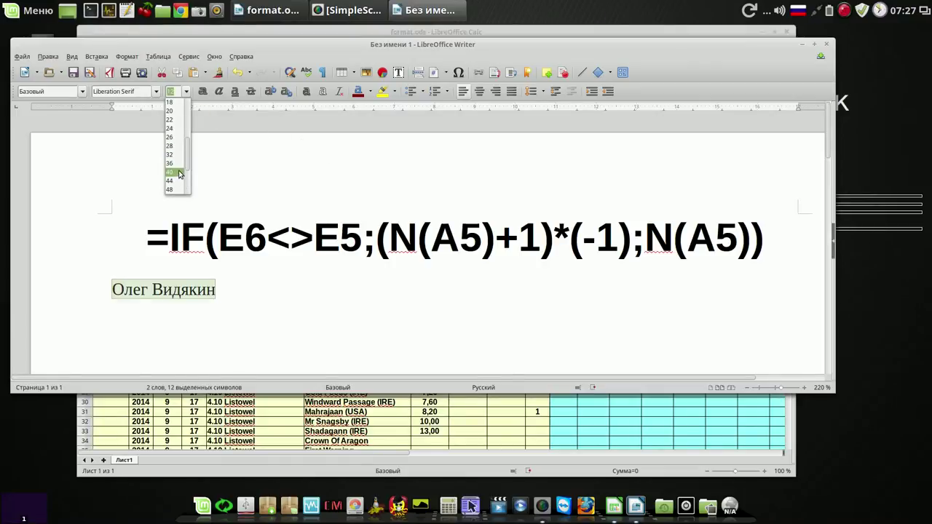
click(180, 173)
click(585, 309)
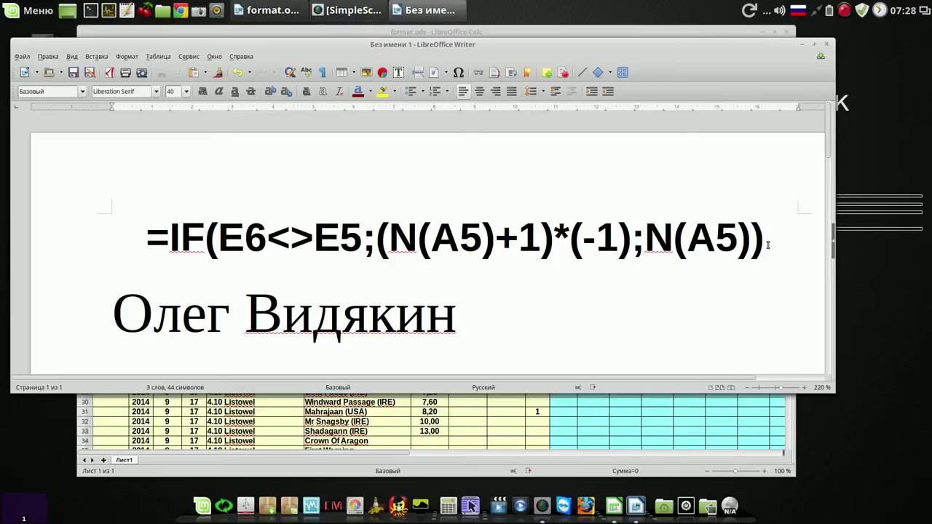
click(747, 244)
click(526, 246)
click(115, 310)
Step: Minimise the Writer window to return to the format.ods spreadsheet
click(805, 46)
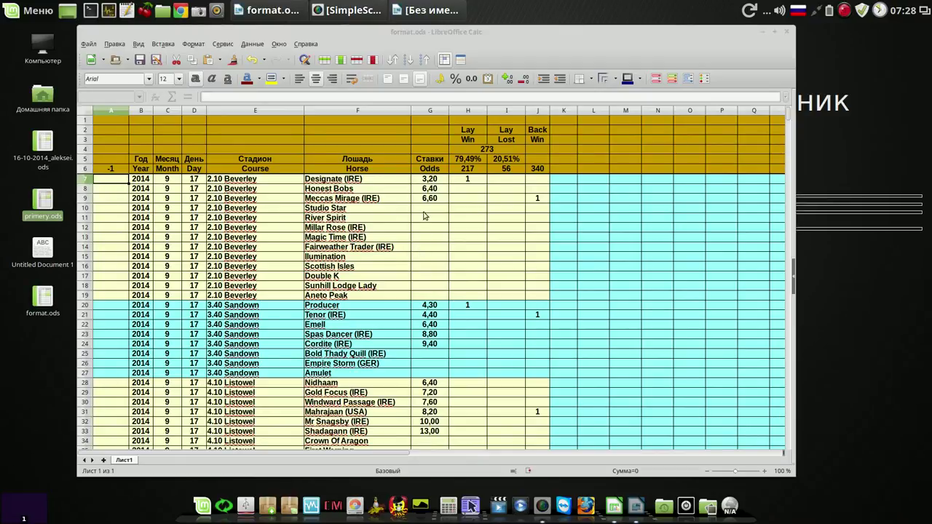
Step: Add a conditional format to column G highlighting odds between 2 and 5 with ConditionalStyle_1
click(433, 111)
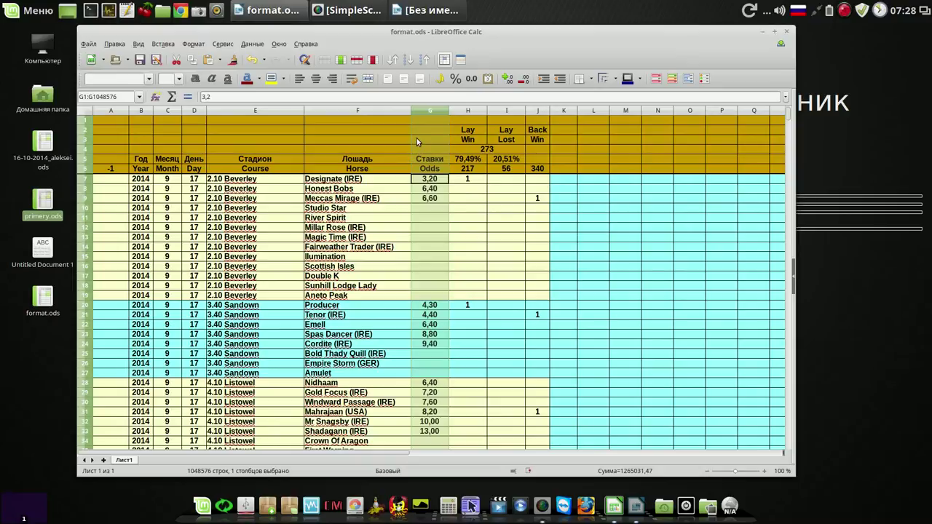
click(193, 43)
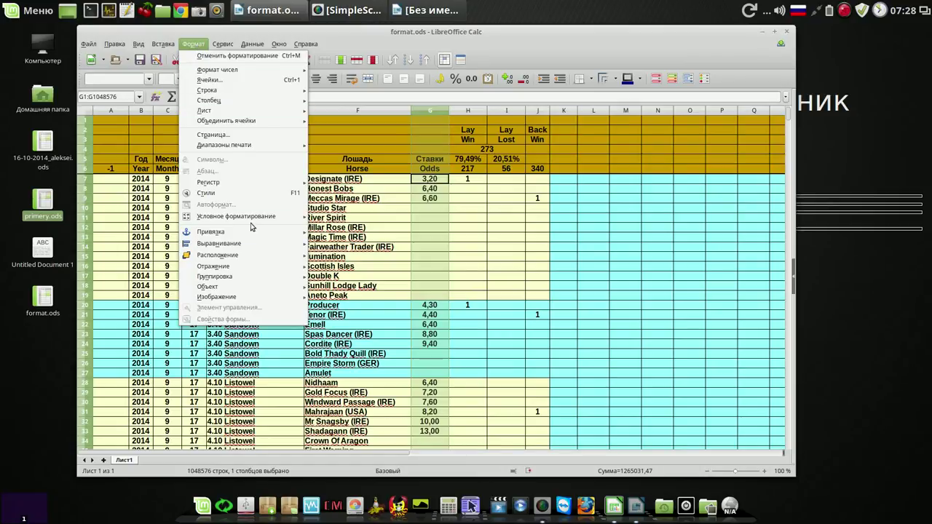
mouse_move(255, 217)
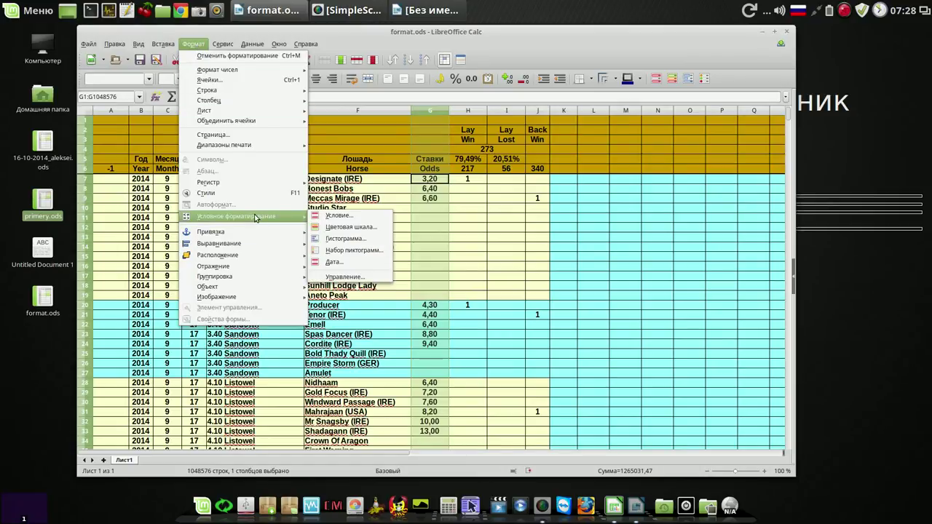
click(366, 217)
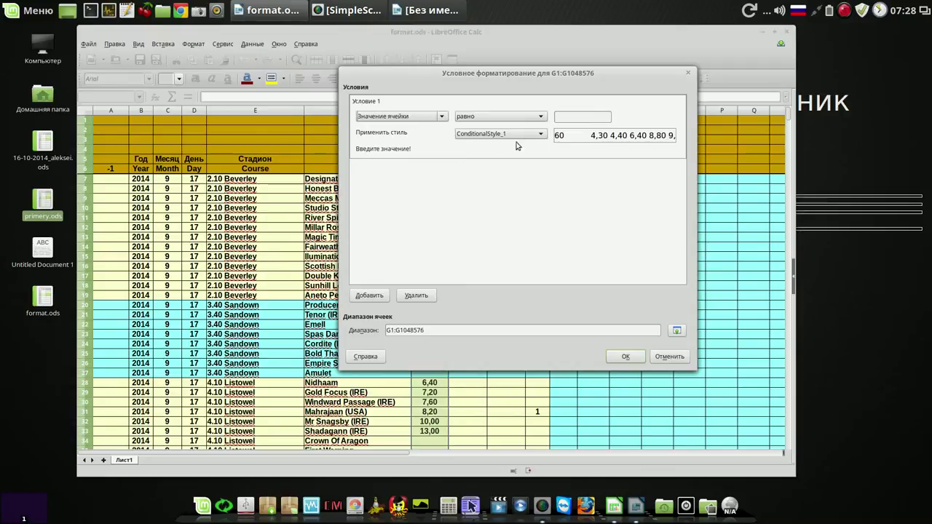
click(541, 118)
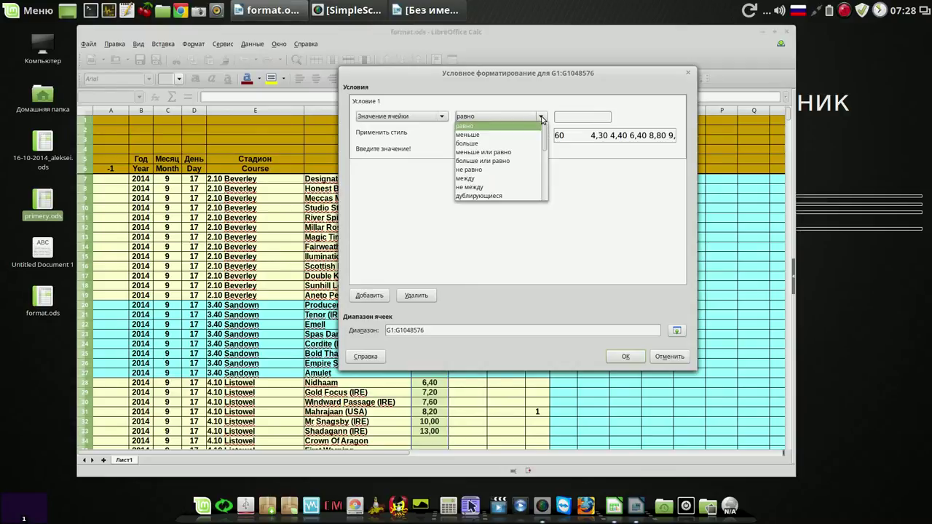
click(511, 179)
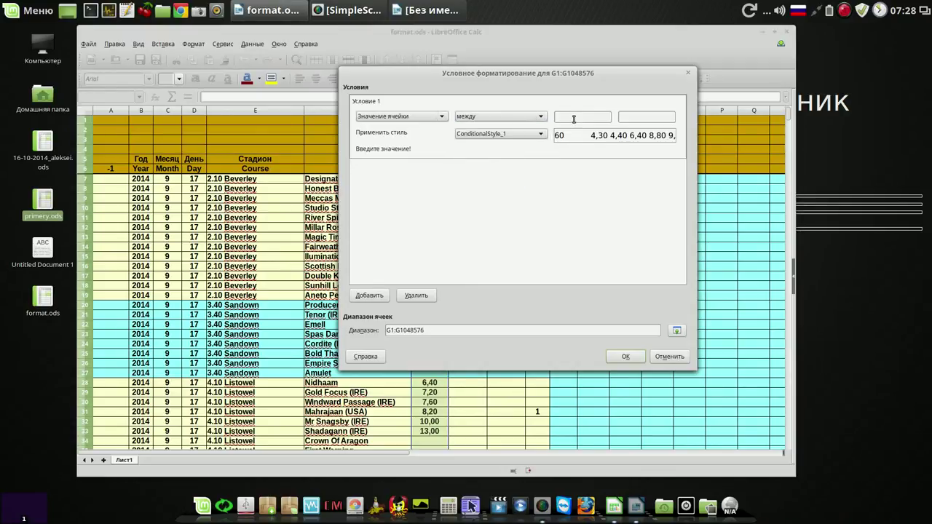
text(2)
text(5)
click(628, 357)
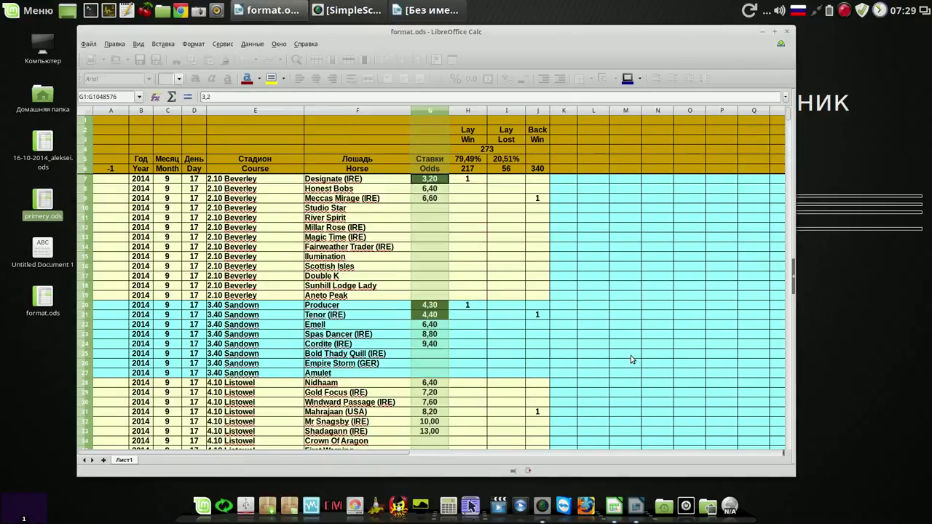
Step: Scroll through the sheet to check the highlighted odds in column G
click(570, 278)
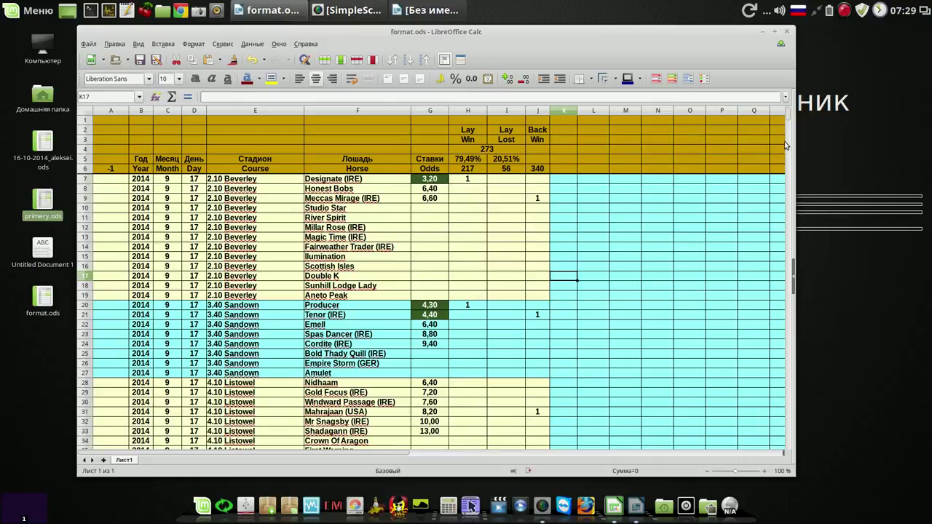
drag(788, 118, 790, 128)
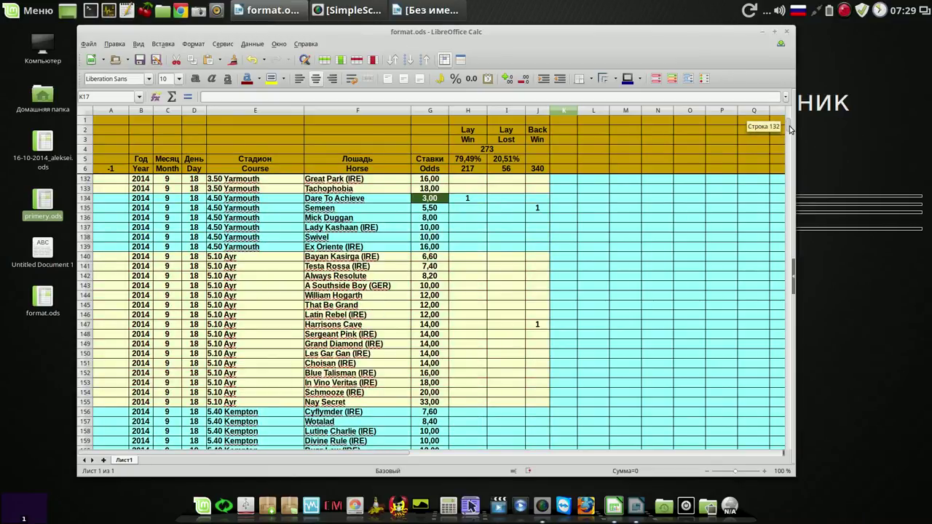
drag(790, 129, 791, 129)
mouse_move(790, 129)
mouse_down()
mouse_move(786, 445)
mouse_move(783, 120)
mouse_up()
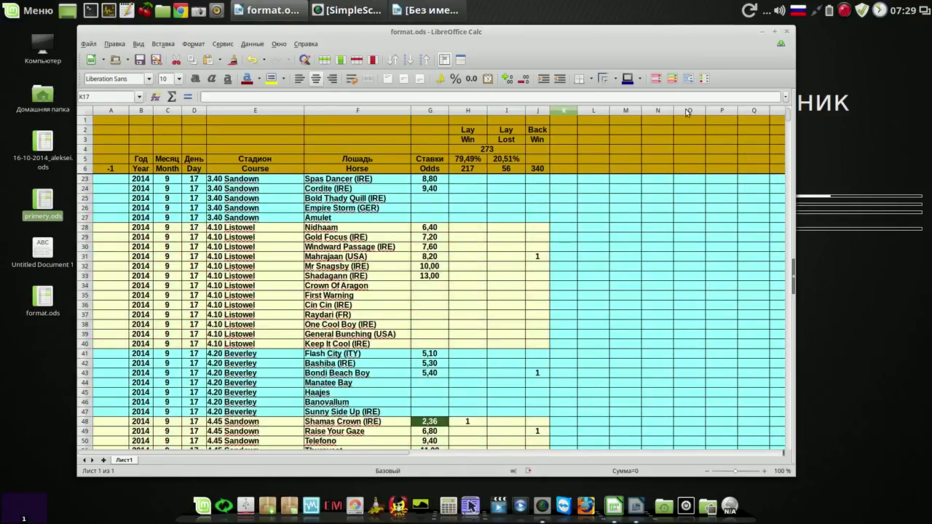
click(336, 131)
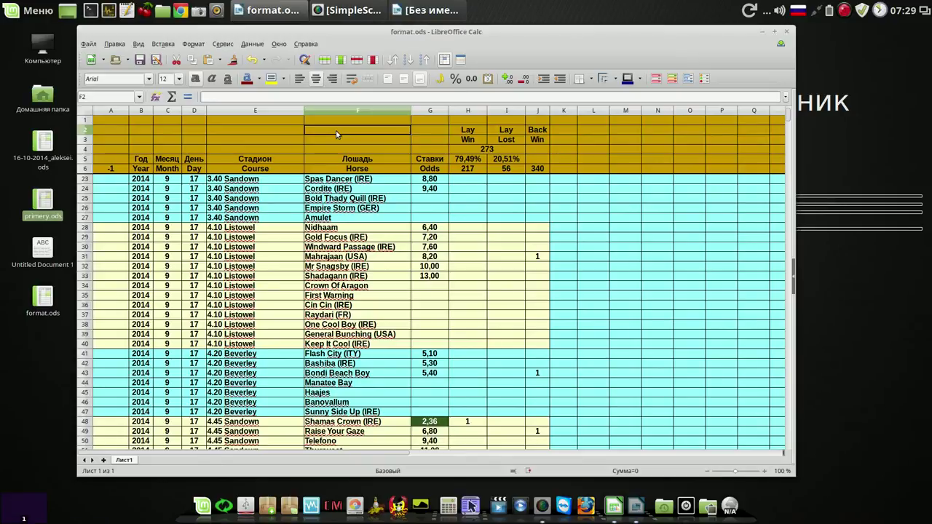
Step: Save the spreadsheet and bring the Writer formula note to the front
click(142, 60)
scroll(790, 115, up, 5)
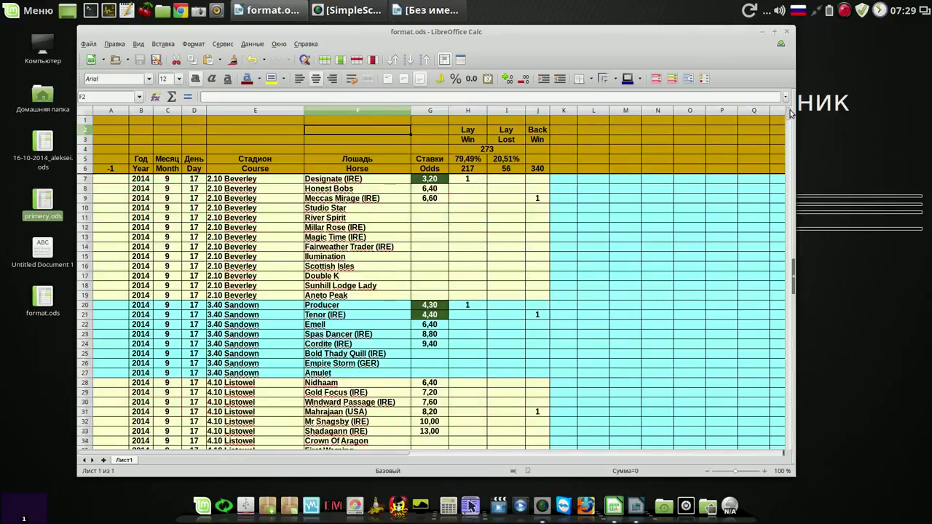
click(437, 12)
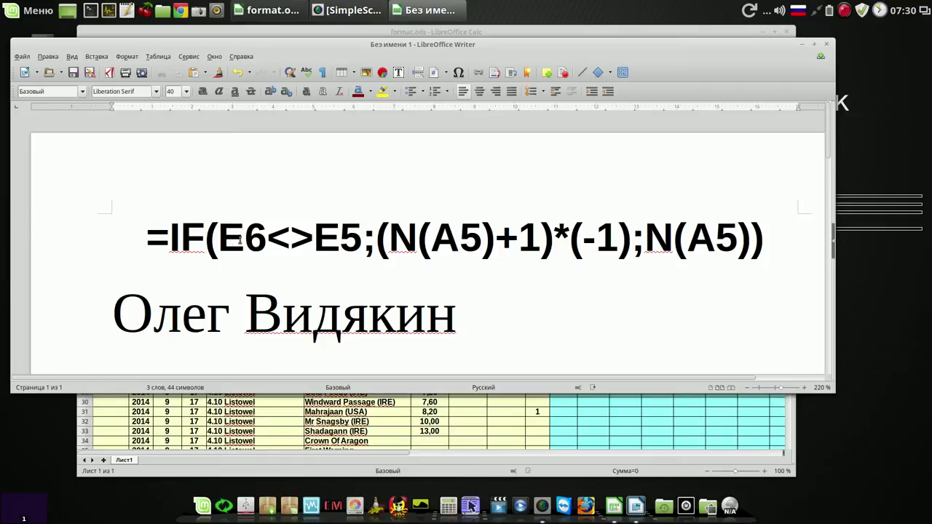
Step: Minimise the Writer note, select column E in Calc, then raise and minimise the note again
click(802, 44)
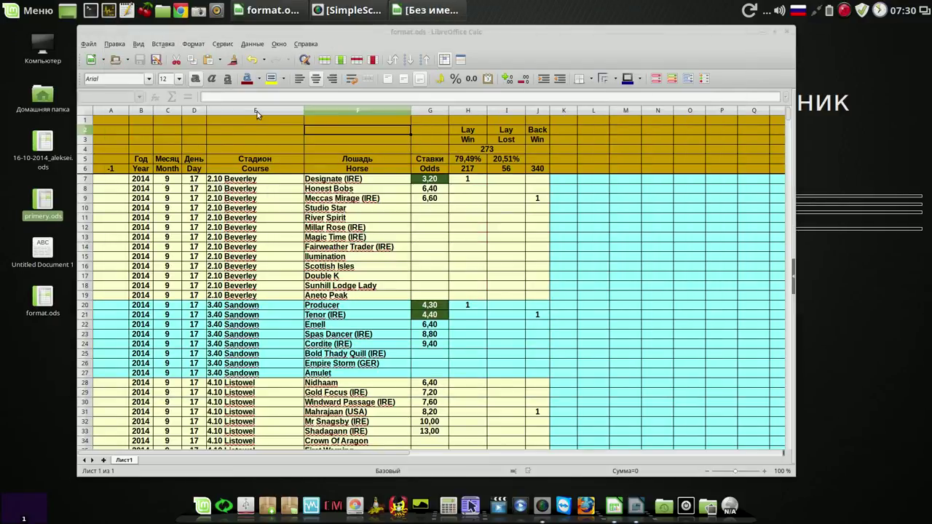
click(257, 111)
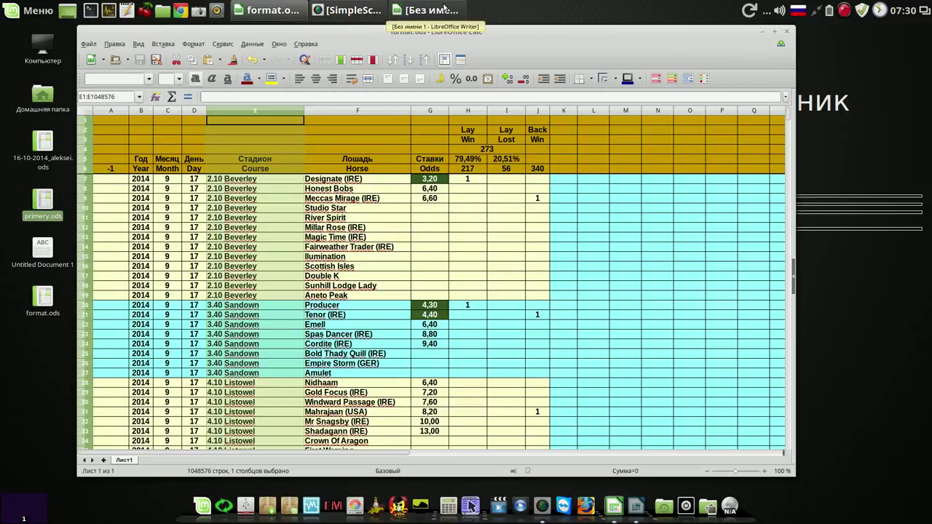
click(444, 10)
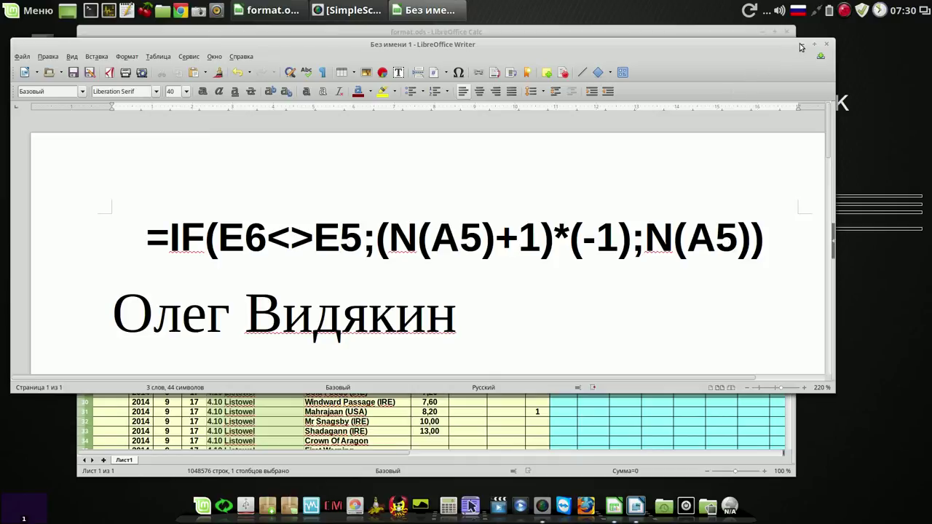
click(801, 45)
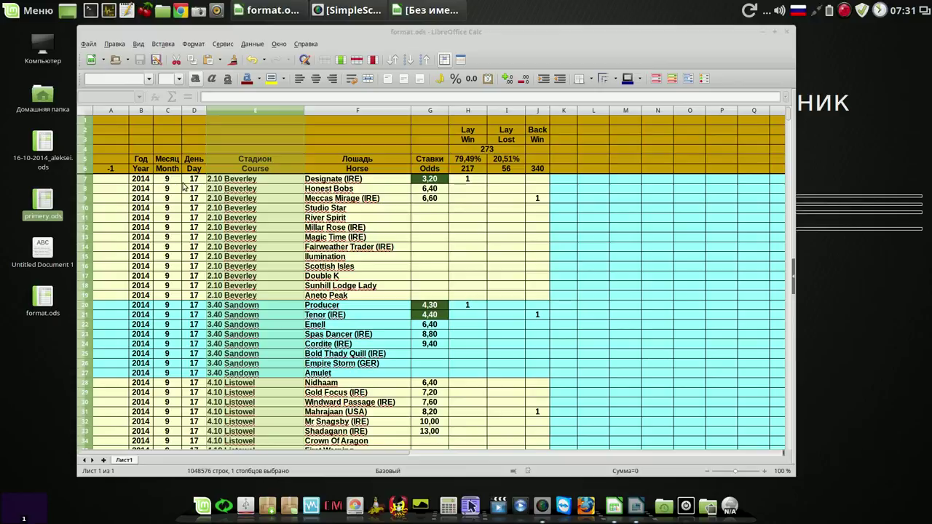
Step: Scroll through the sheet and review the highlighted odds in column G, such as 4,40 in G21
drag(792, 119, 787, 443)
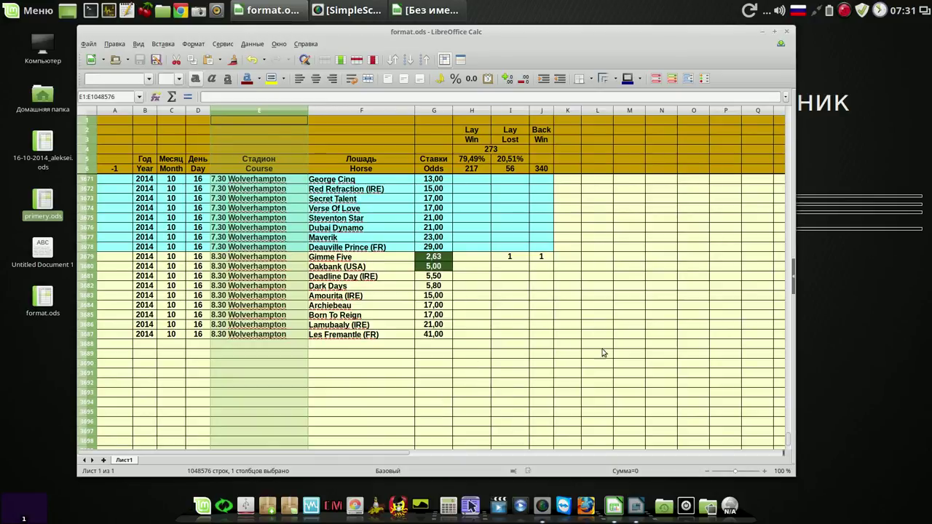
drag(789, 439, 788, 110)
click(319, 138)
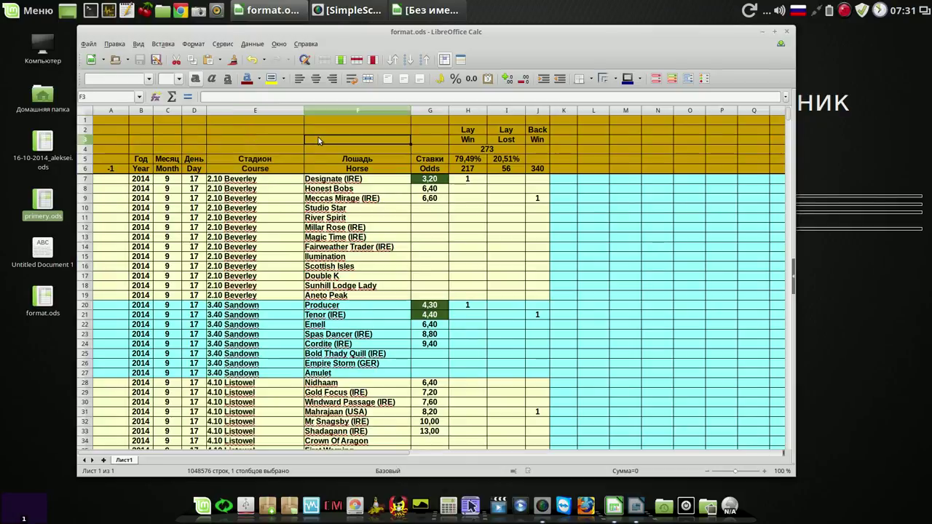
click(328, 131)
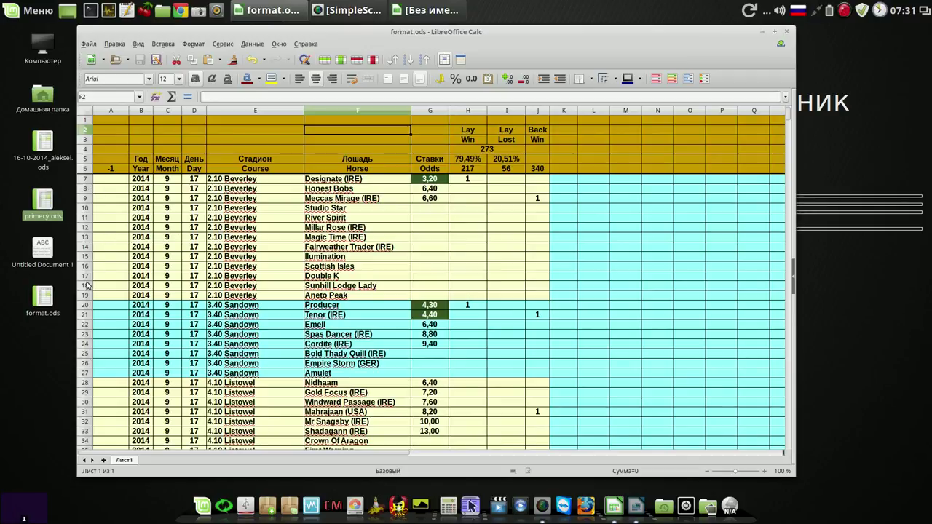
click(433, 110)
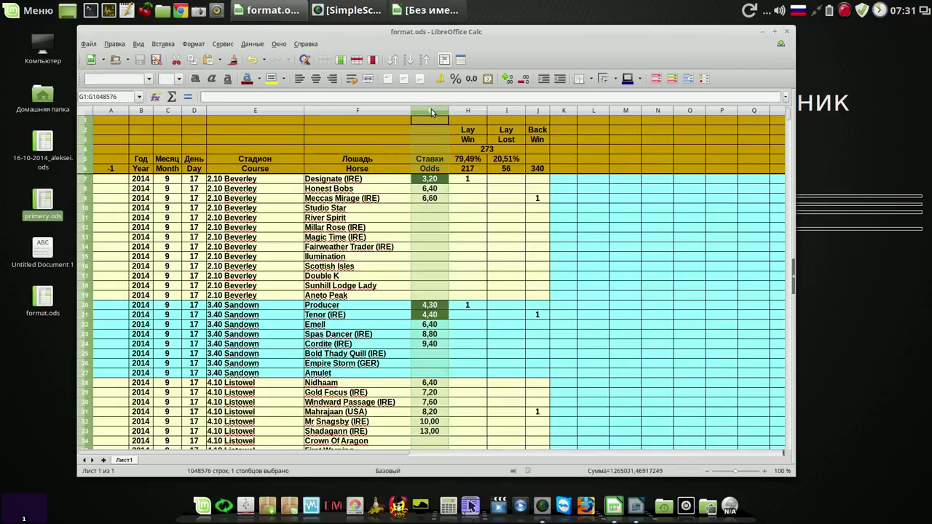
click(430, 315)
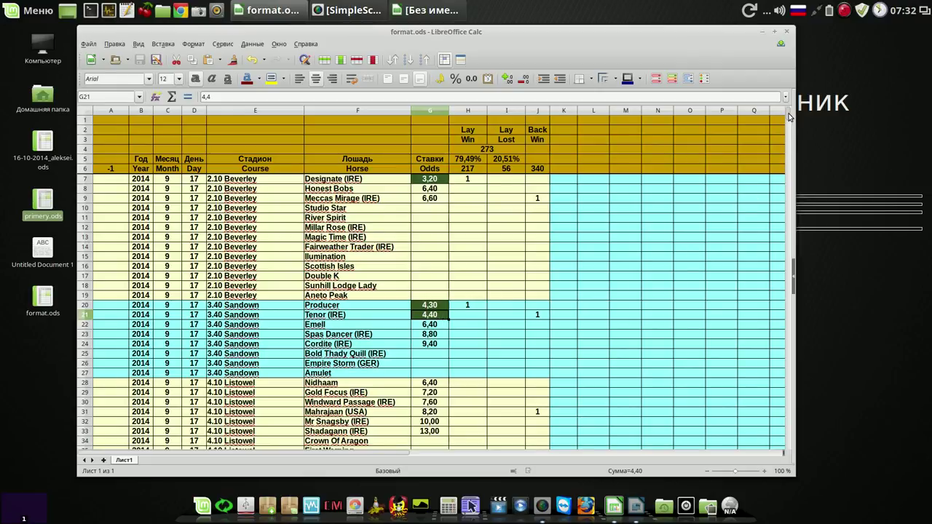
scroll(789, 116, down, 10)
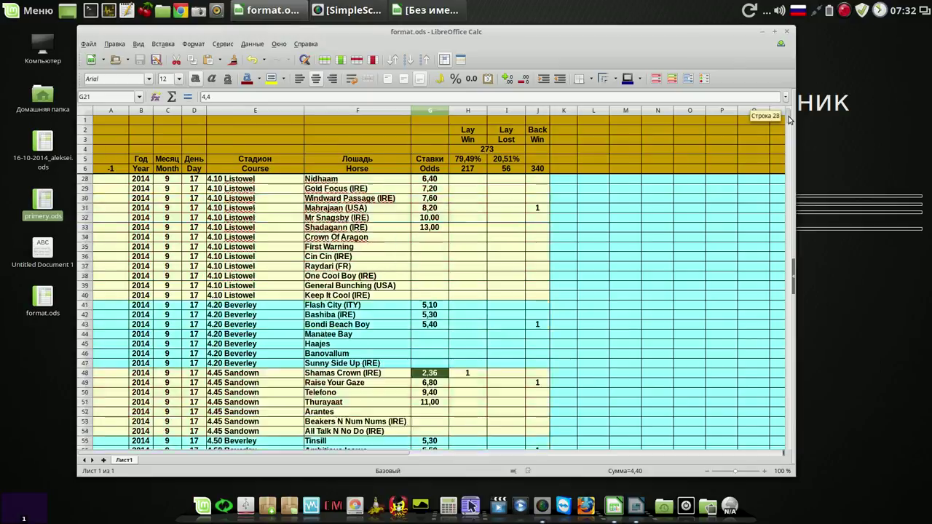
drag(790, 119, 790, 121)
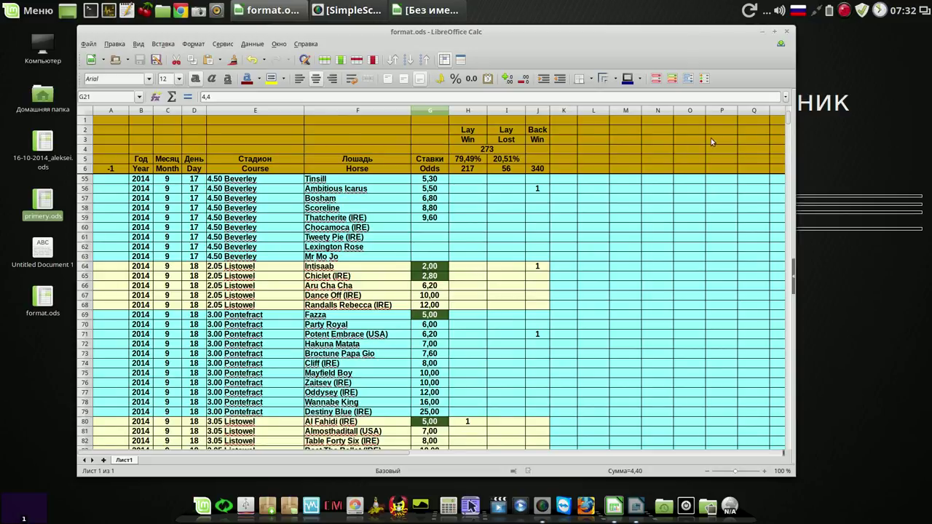
click(646, 140)
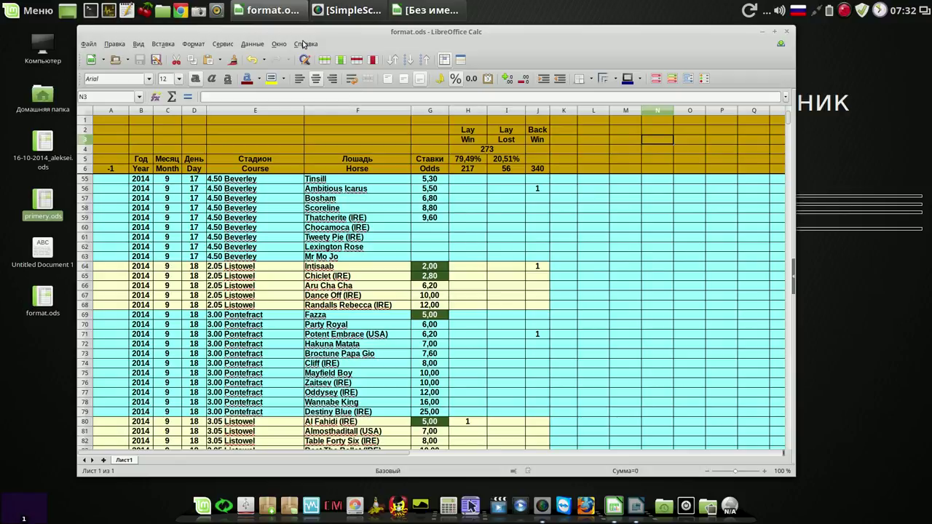
Step: Bring the Writer note back and close it with Don't Save
click(293, 12)
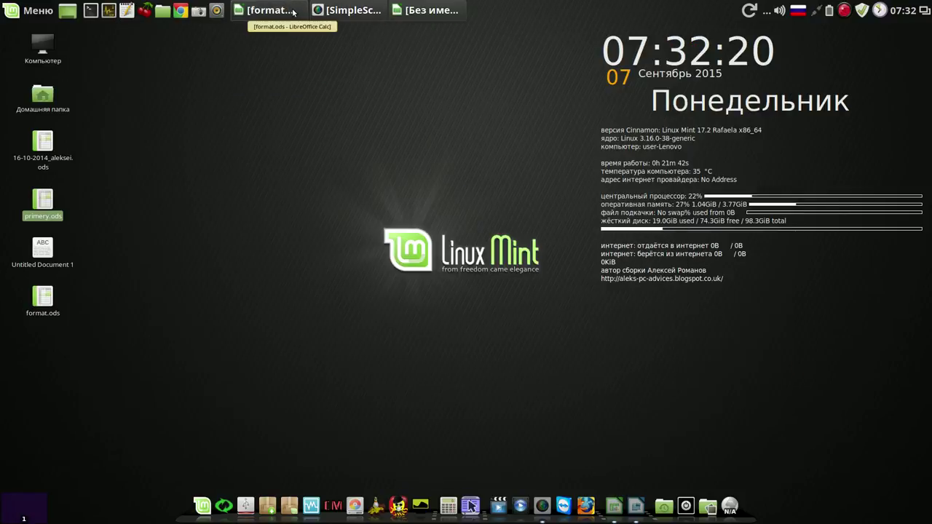
click(293, 12)
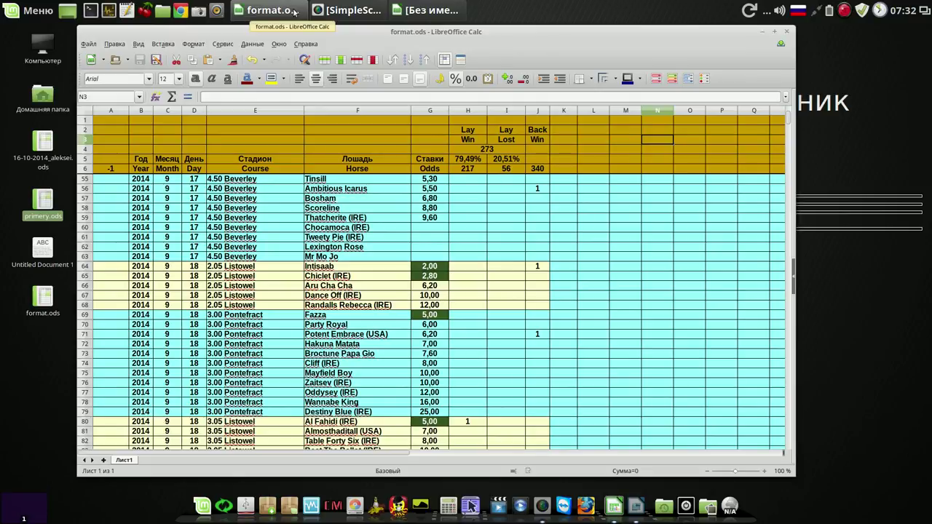
click(440, 10)
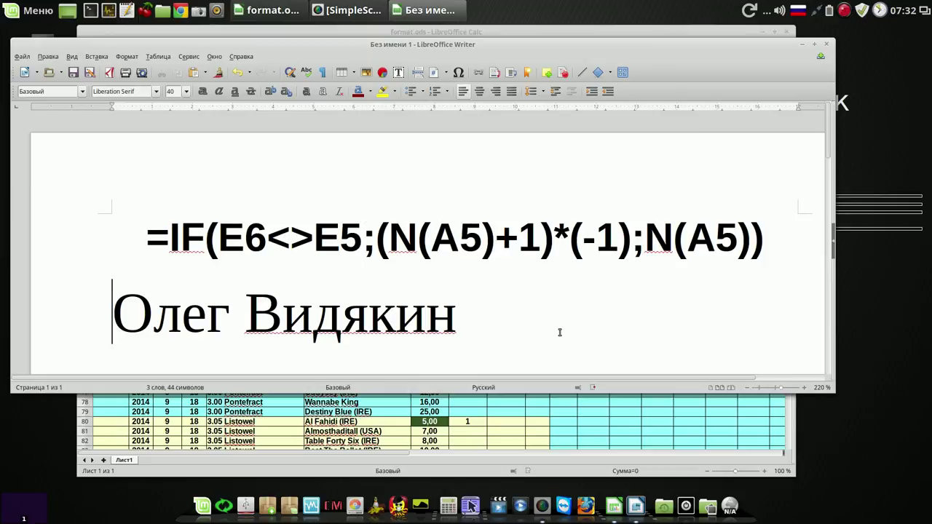
click(459, 320)
click(826, 46)
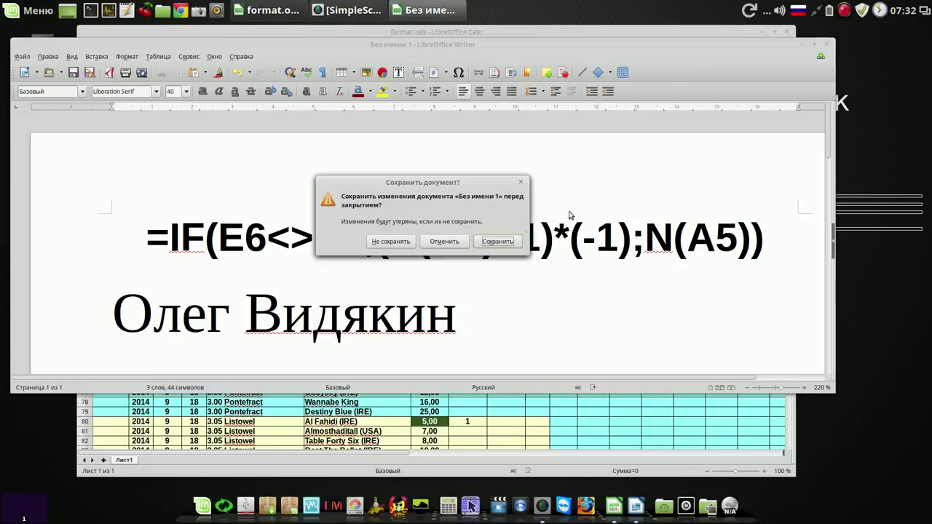
click(395, 242)
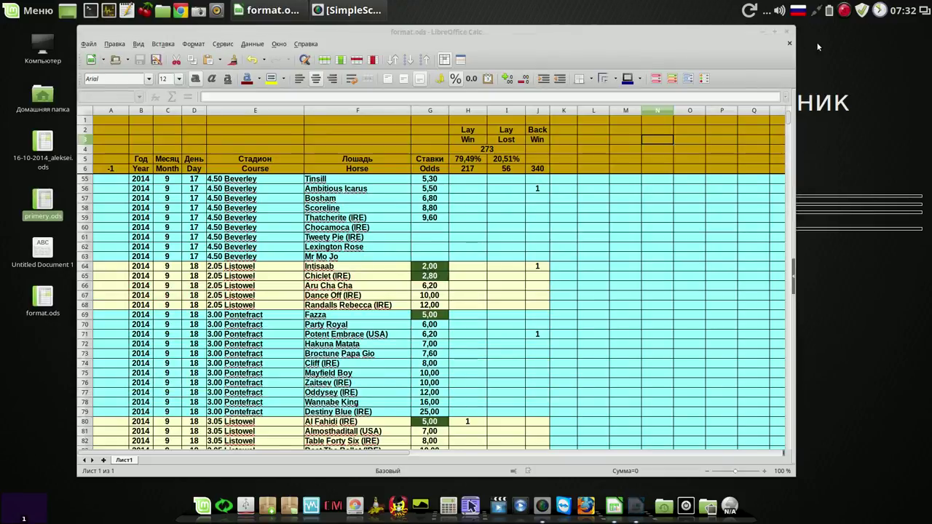